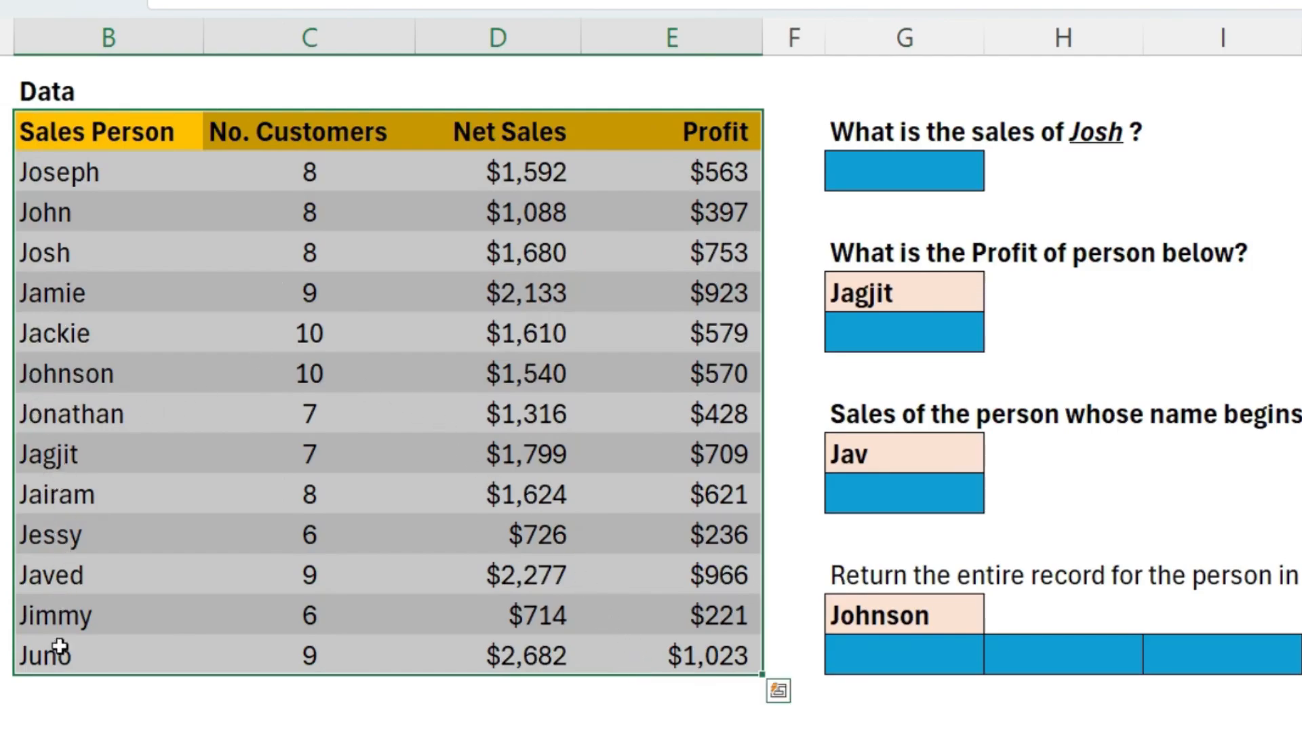
Start a VLOOKUP formula in G5 with the salesperson's first name from the question above as quoted text for the lookup value.
drag(53, 256, 699, 256)
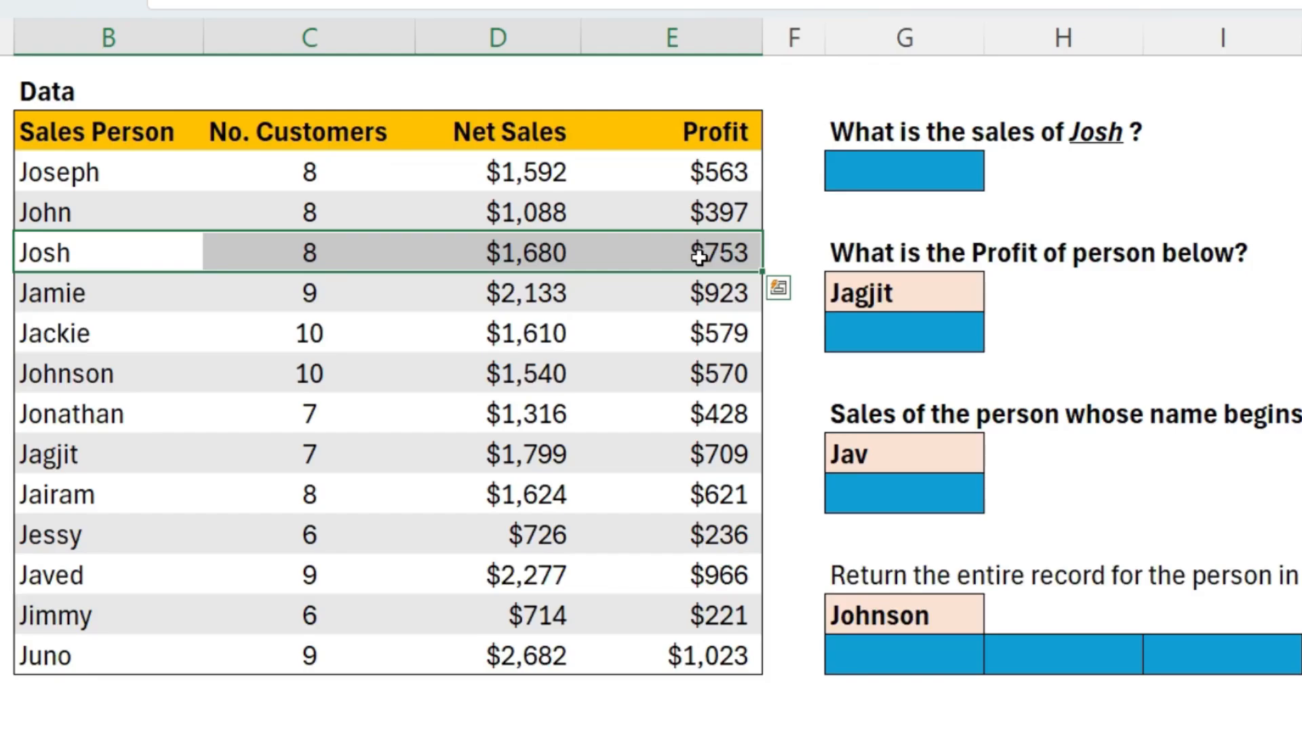
click(532, 258)
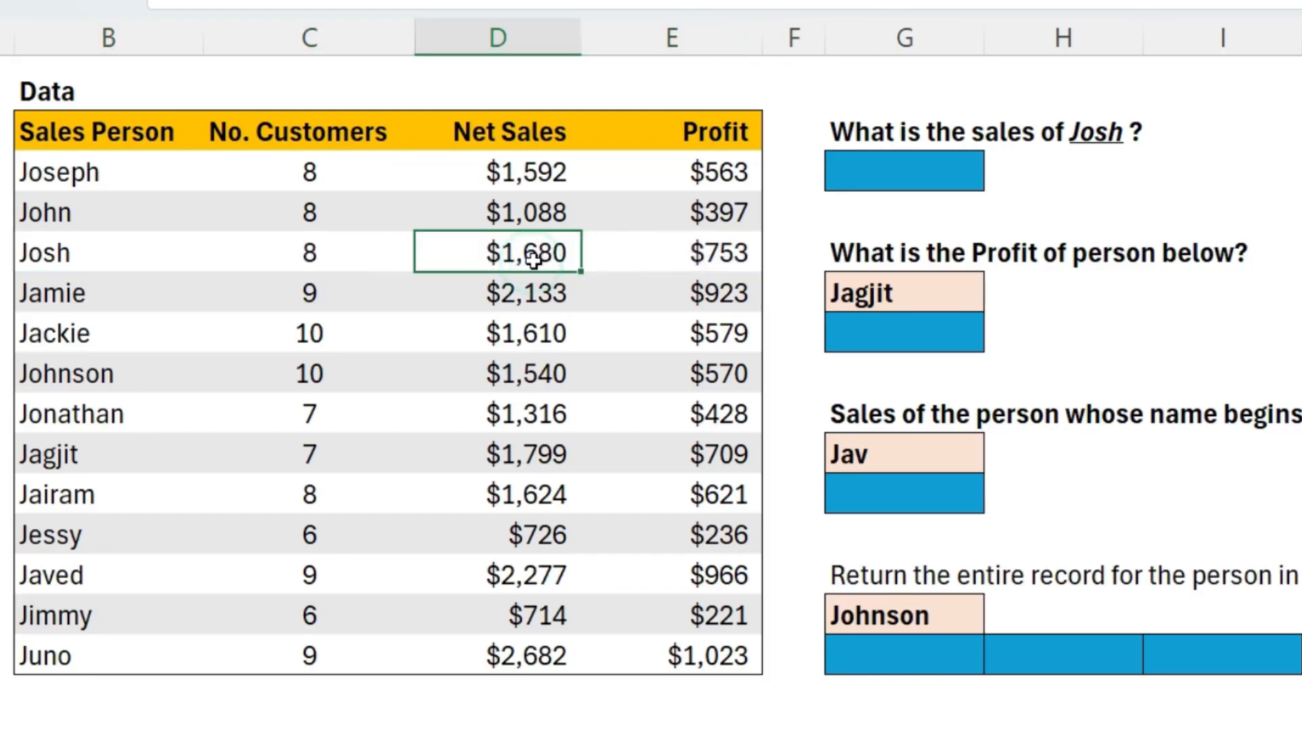
click(881, 167)
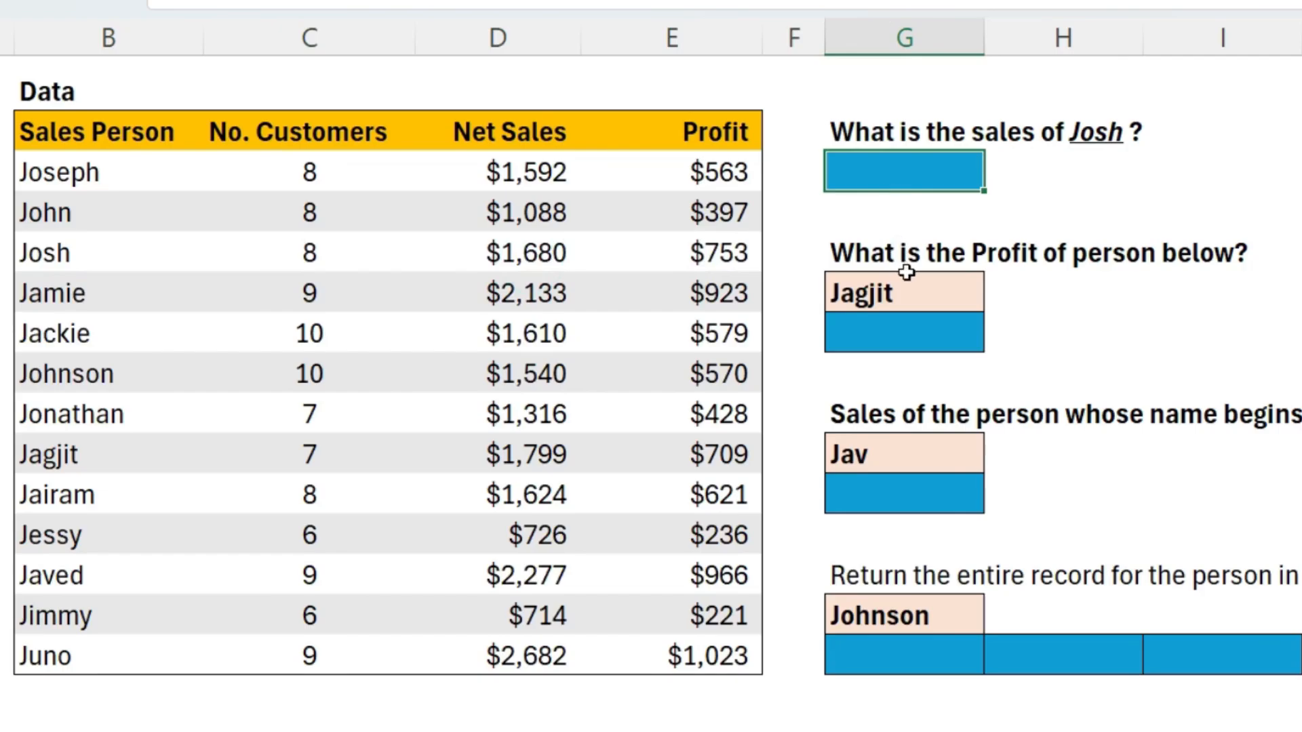
text(=VLOOKUP()
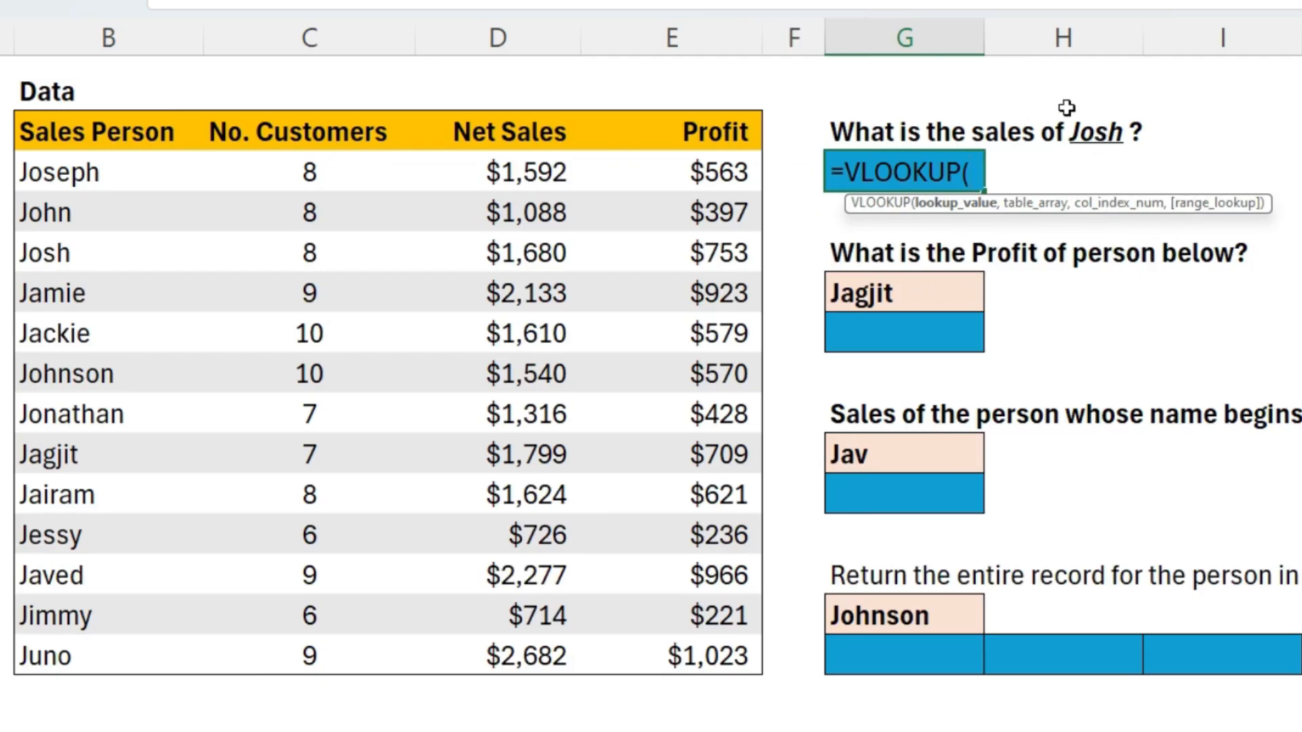
text("Josh)
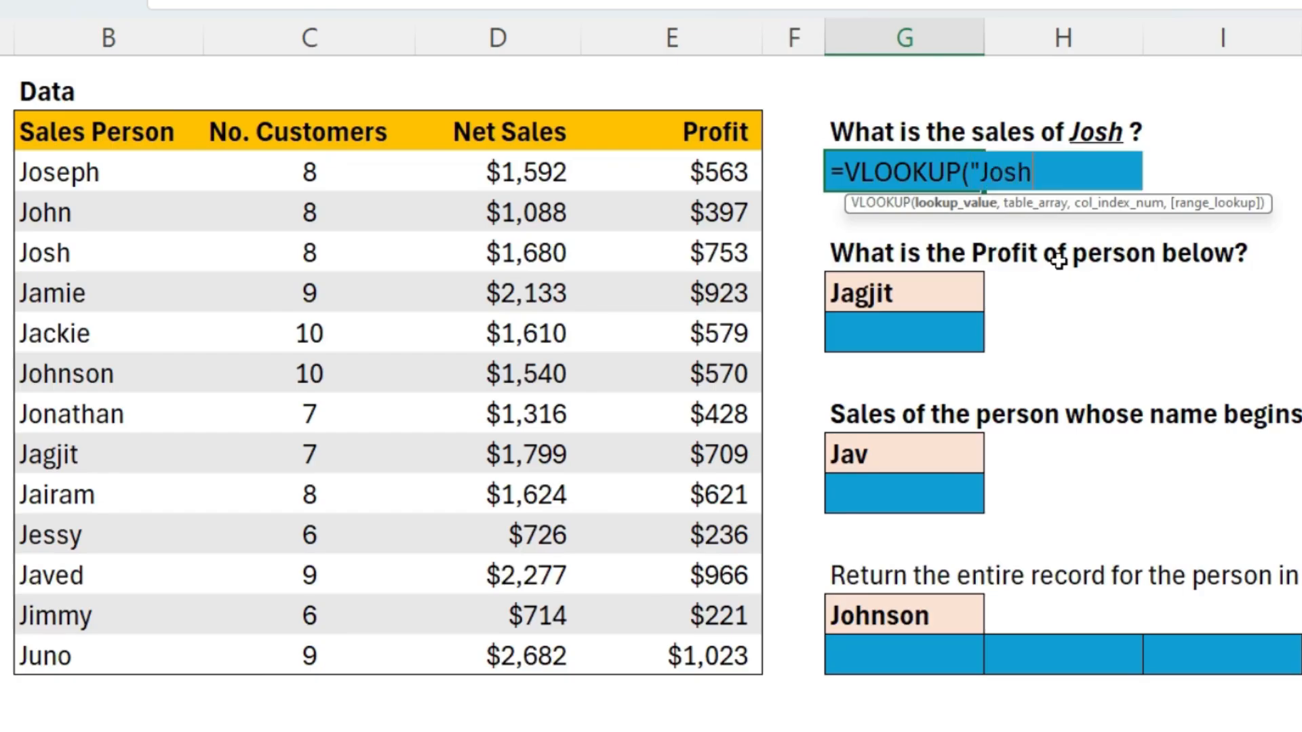
text(",)
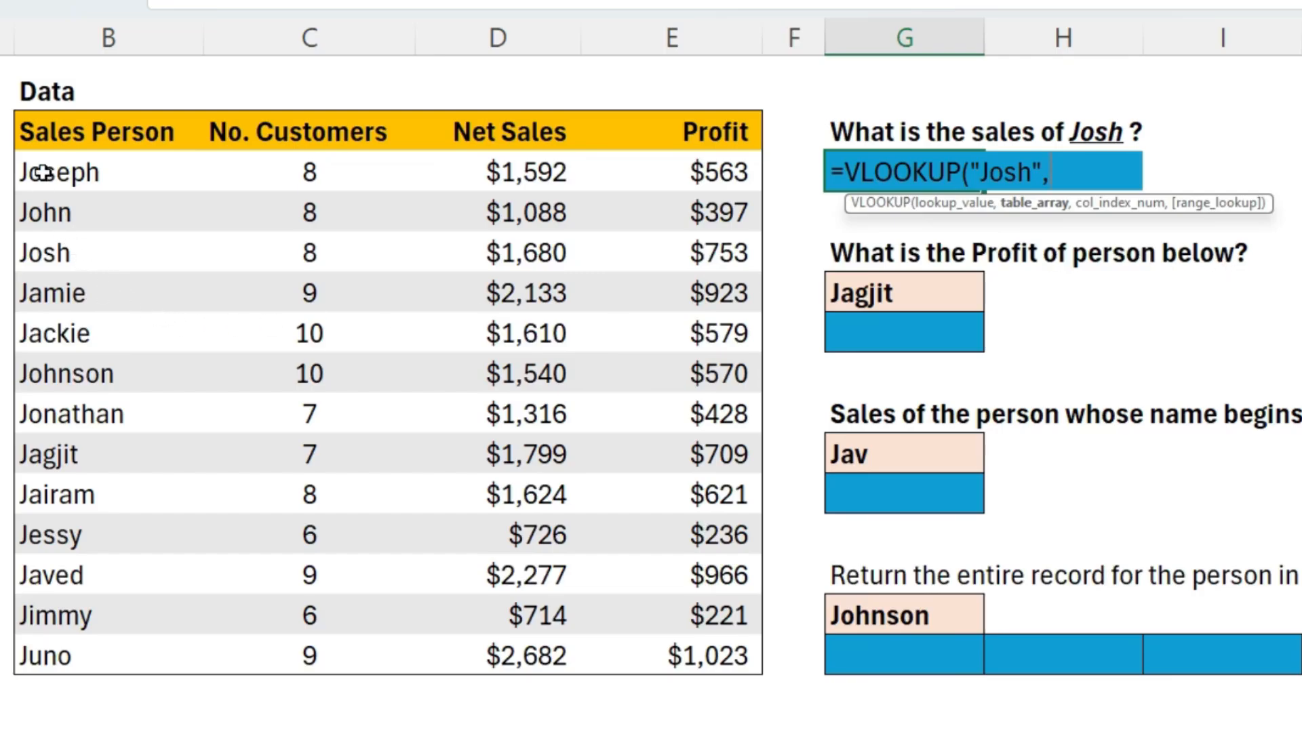
Complete the G5 formula with table array B5:E17, column index 3 for net sales, and exact match 0.
mouse_move(45, 173)
mouse_down()
mouse_move(459, 454)
mouse_move(558, 601)
mouse_move(670, 672)
mouse_up()
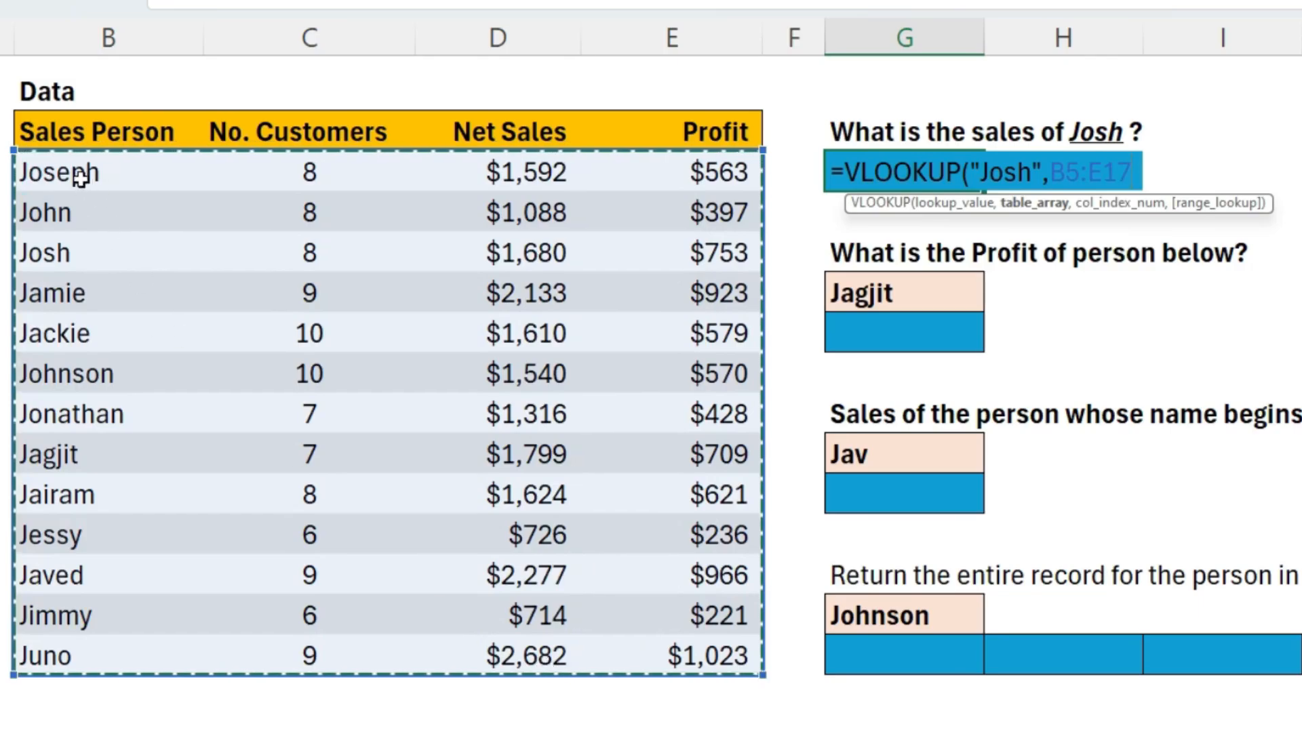
drag(151, 175, 524, 647)
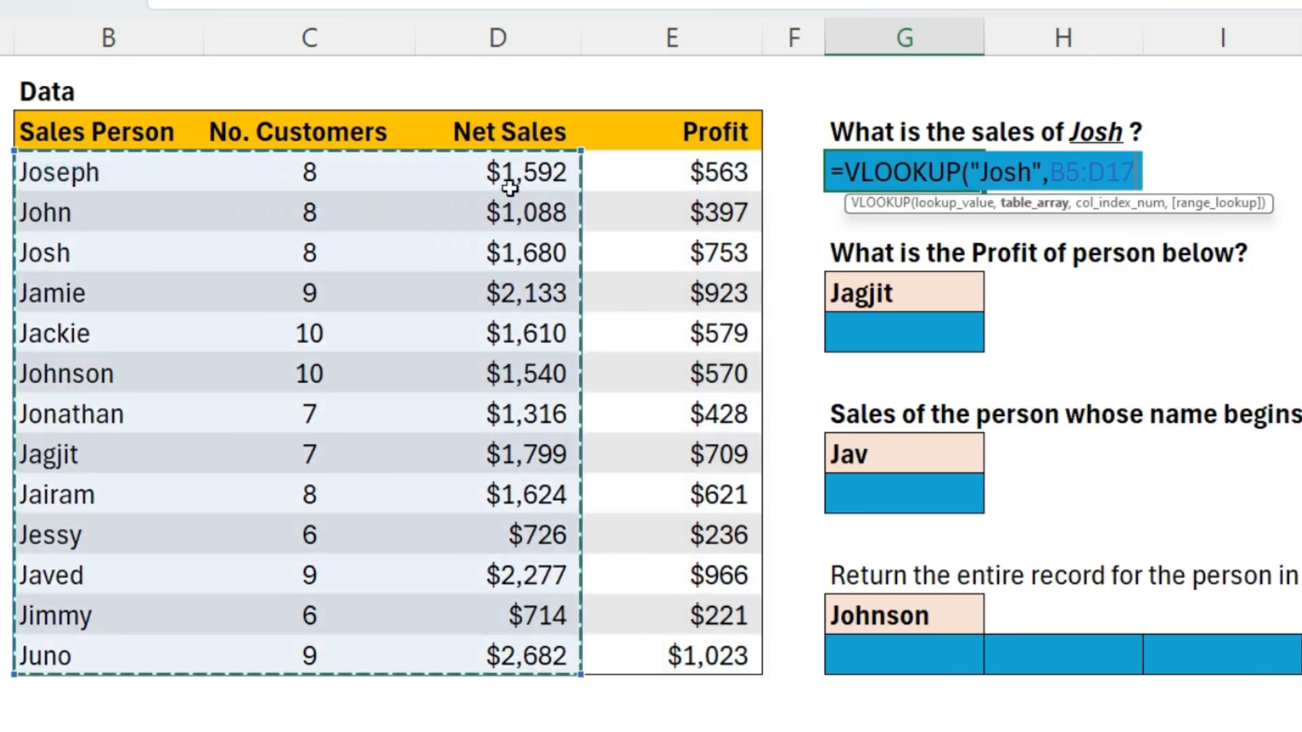
drag(46, 173, 635, 661)
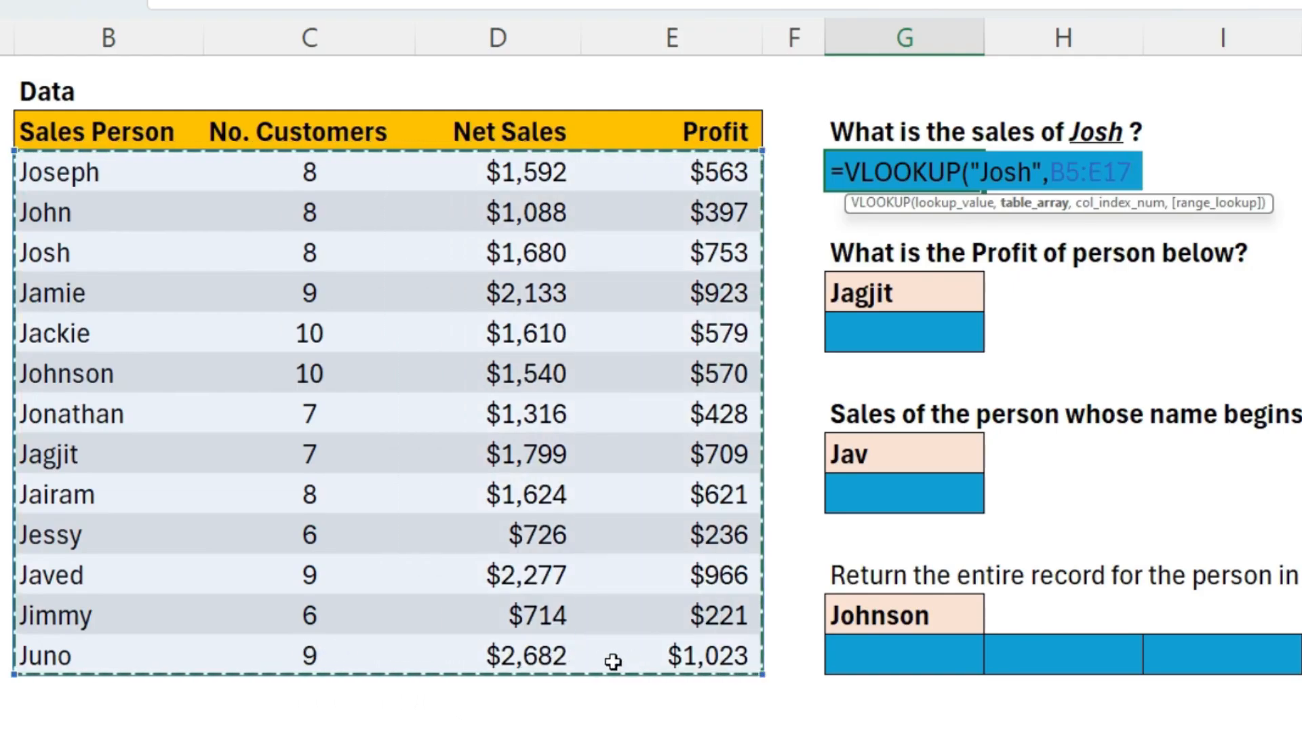
text(,3)
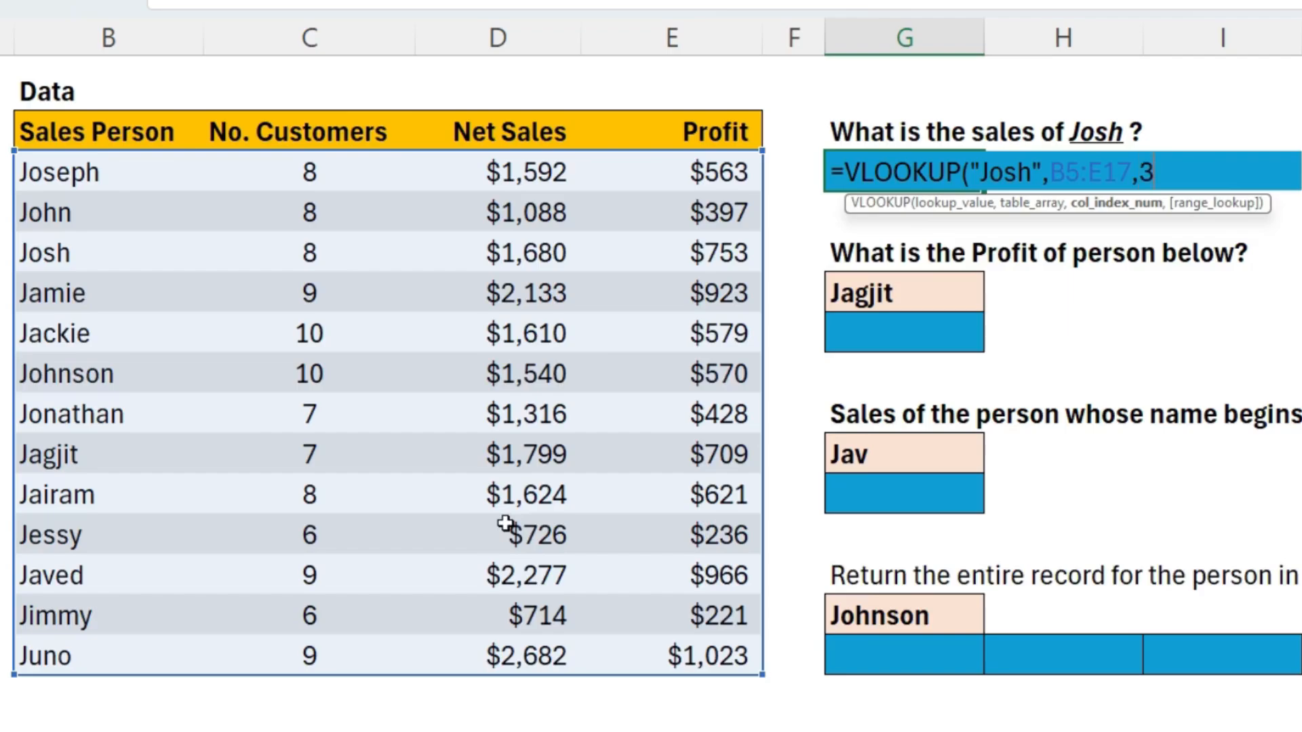
text(,0)
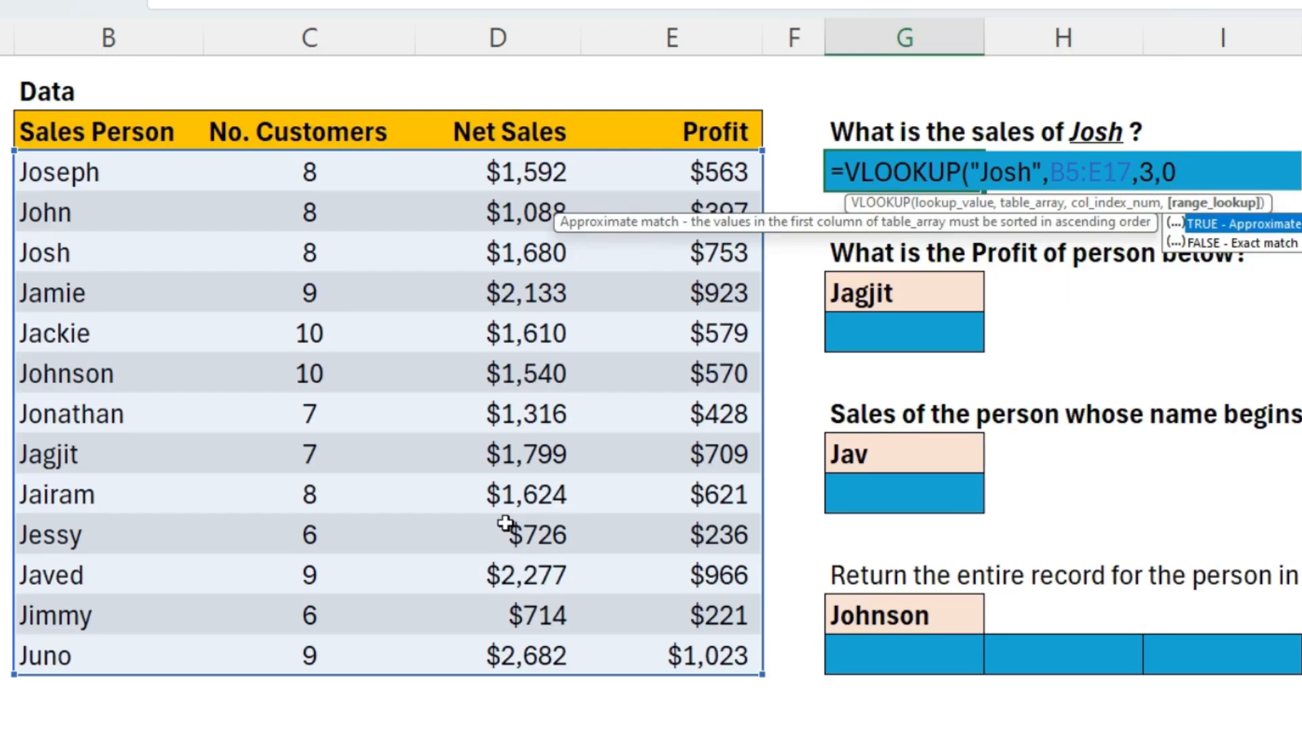
text())
key(Return)
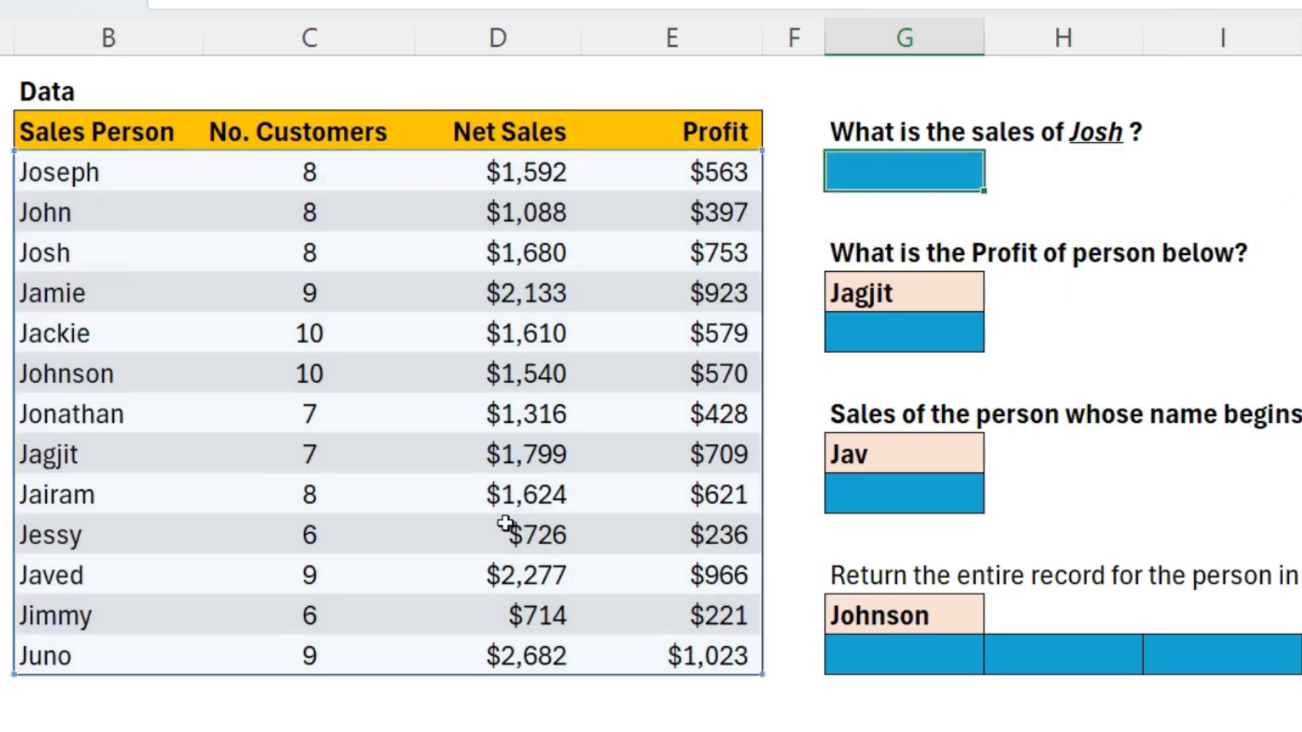
click(860, 174)
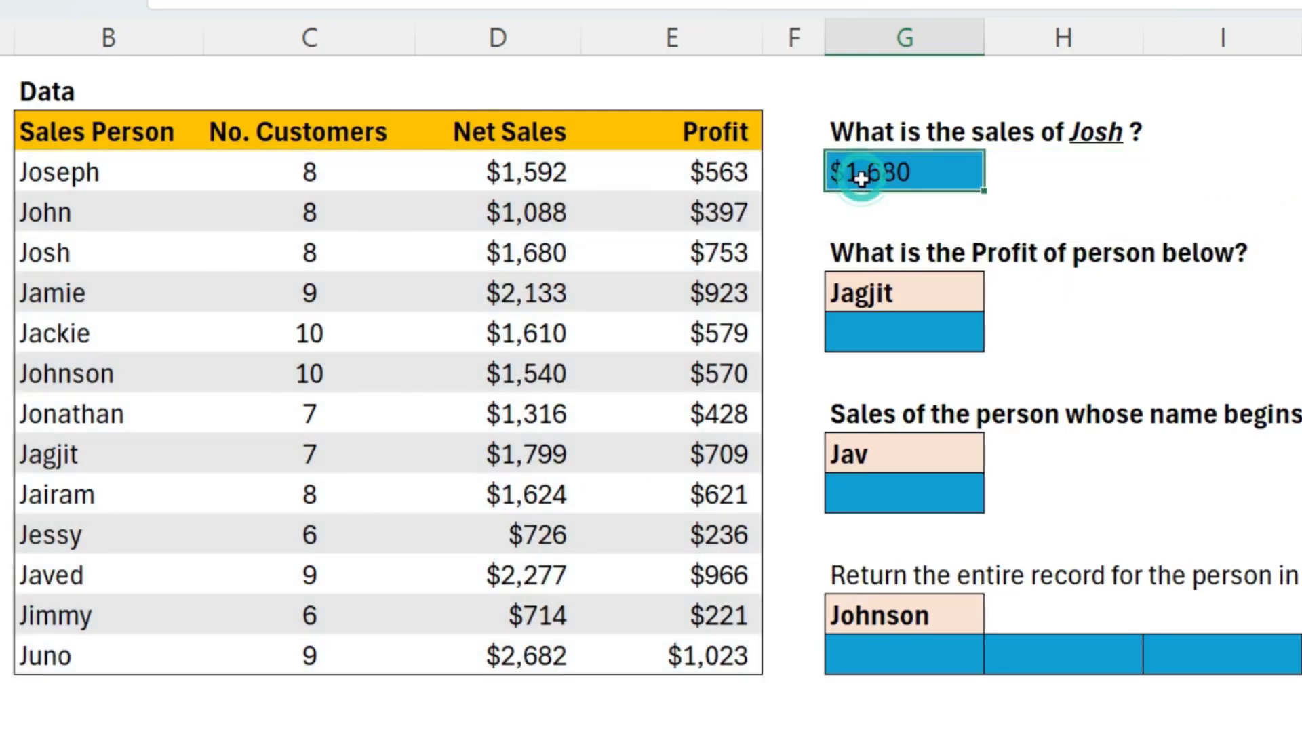
Enter =VLOOKUP(G8,B5:E17,4,0) in G9 to return the profit of the person named in G8.
click(888, 332)
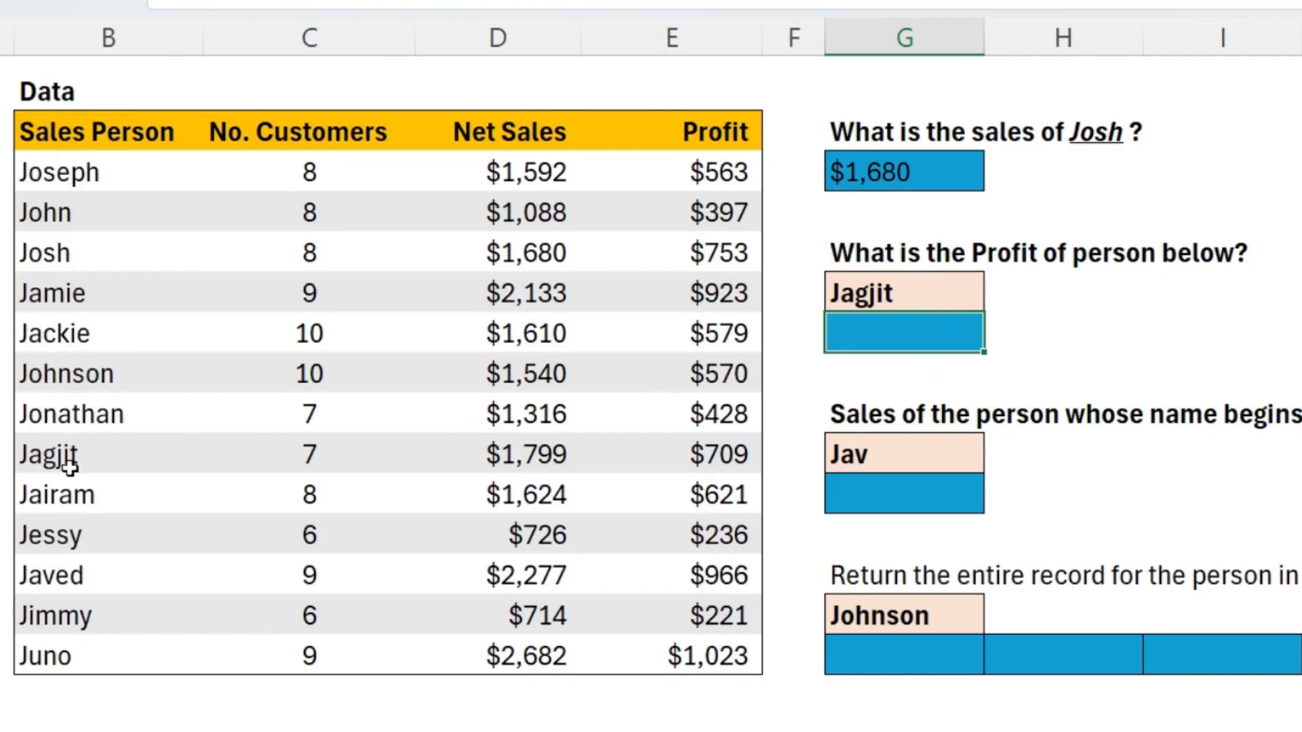
drag(49, 460, 716, 445)
click(868, 334)
text(=vl)
key(Tab)
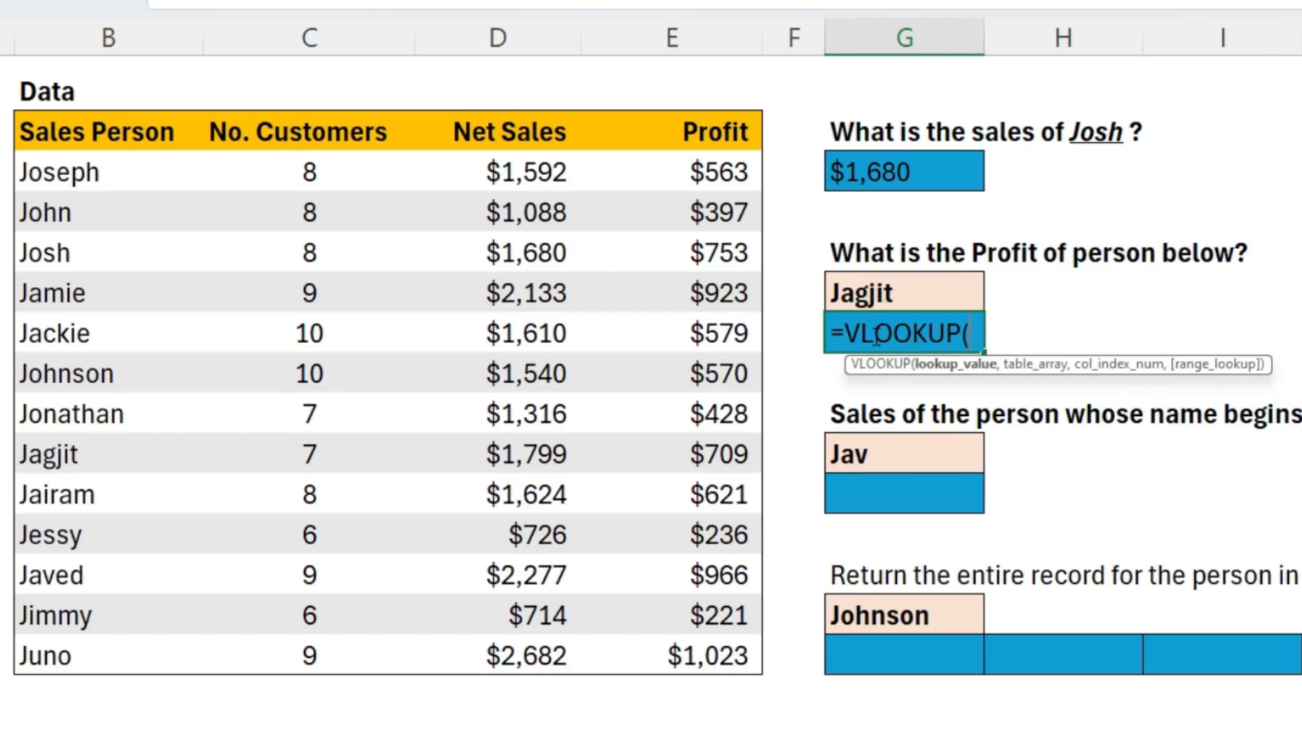
click(901, 302)
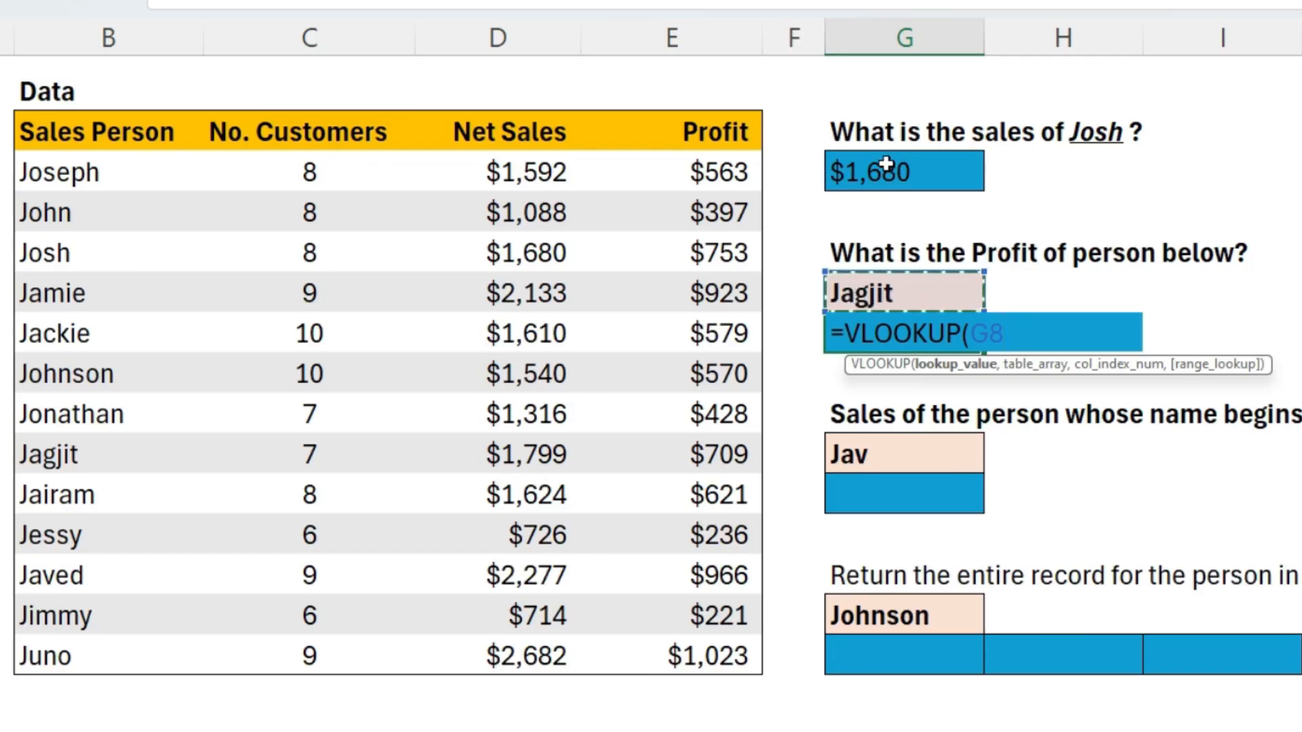
text(,)
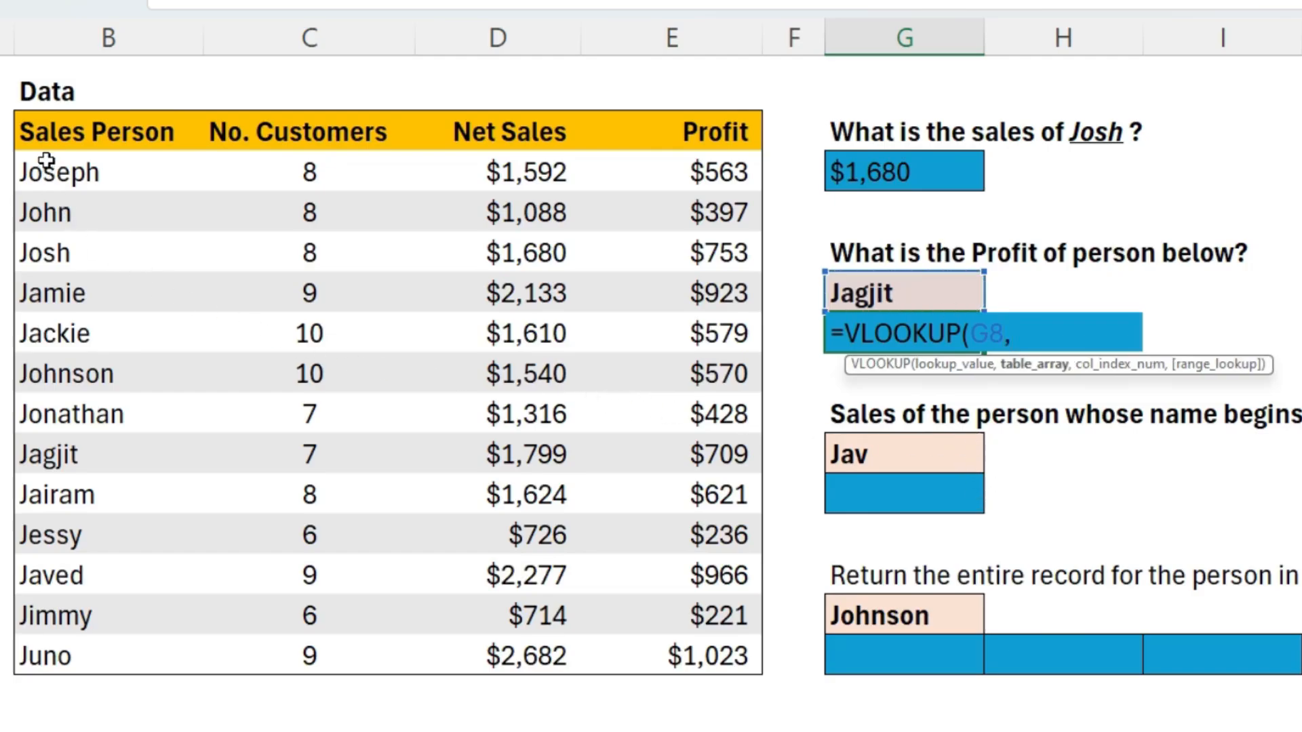
drag(45, 159, 712, 643)
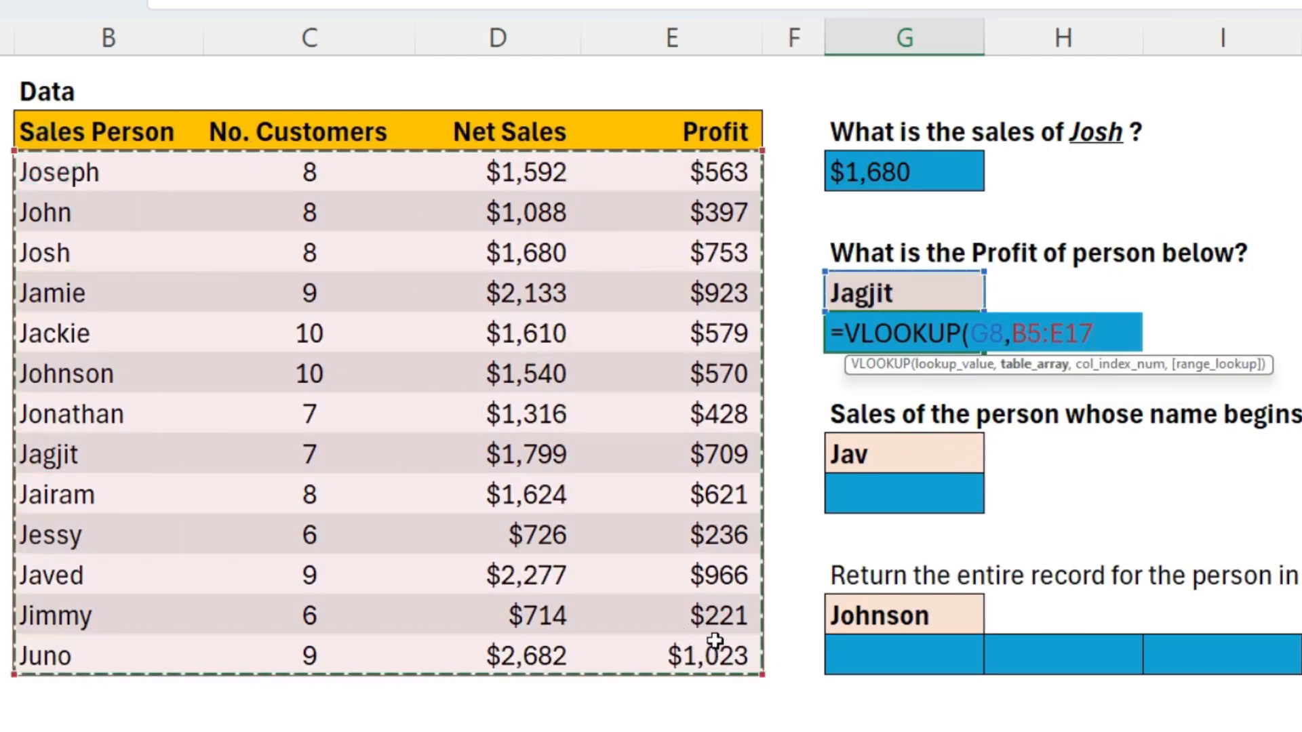
text(,4)
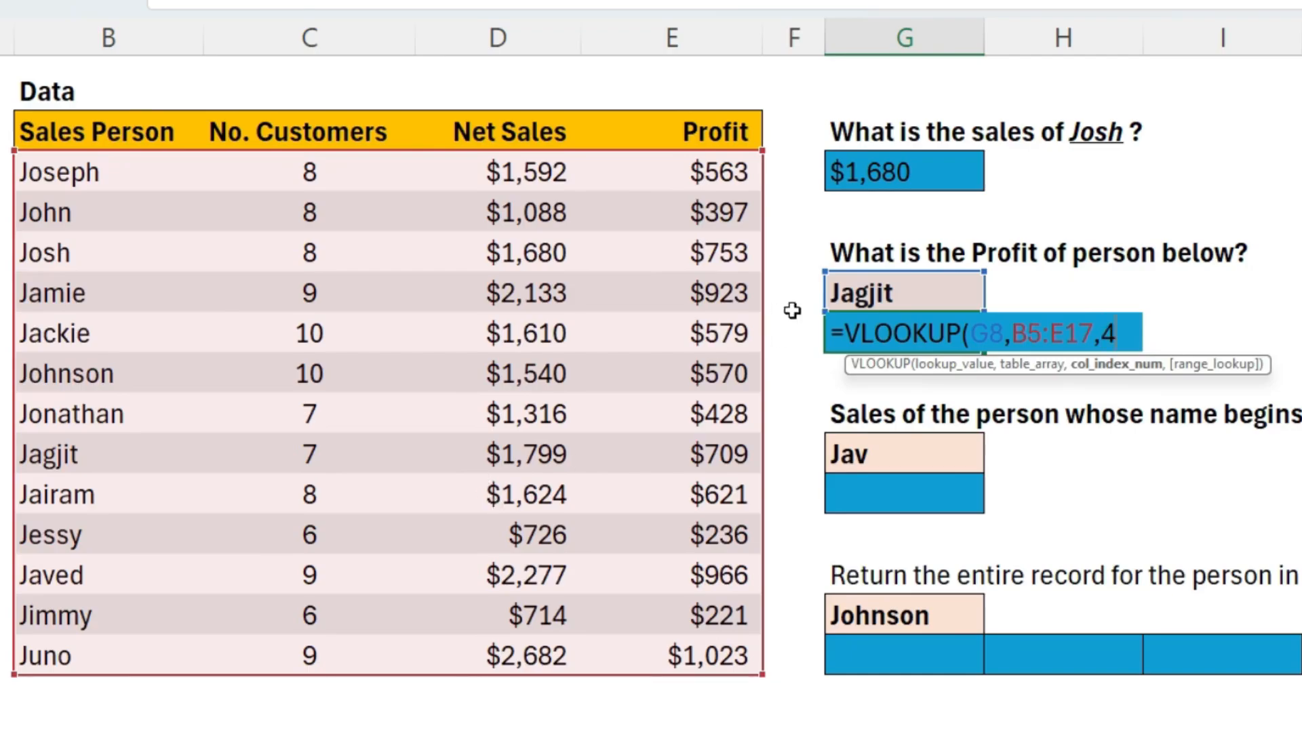
text(,0)
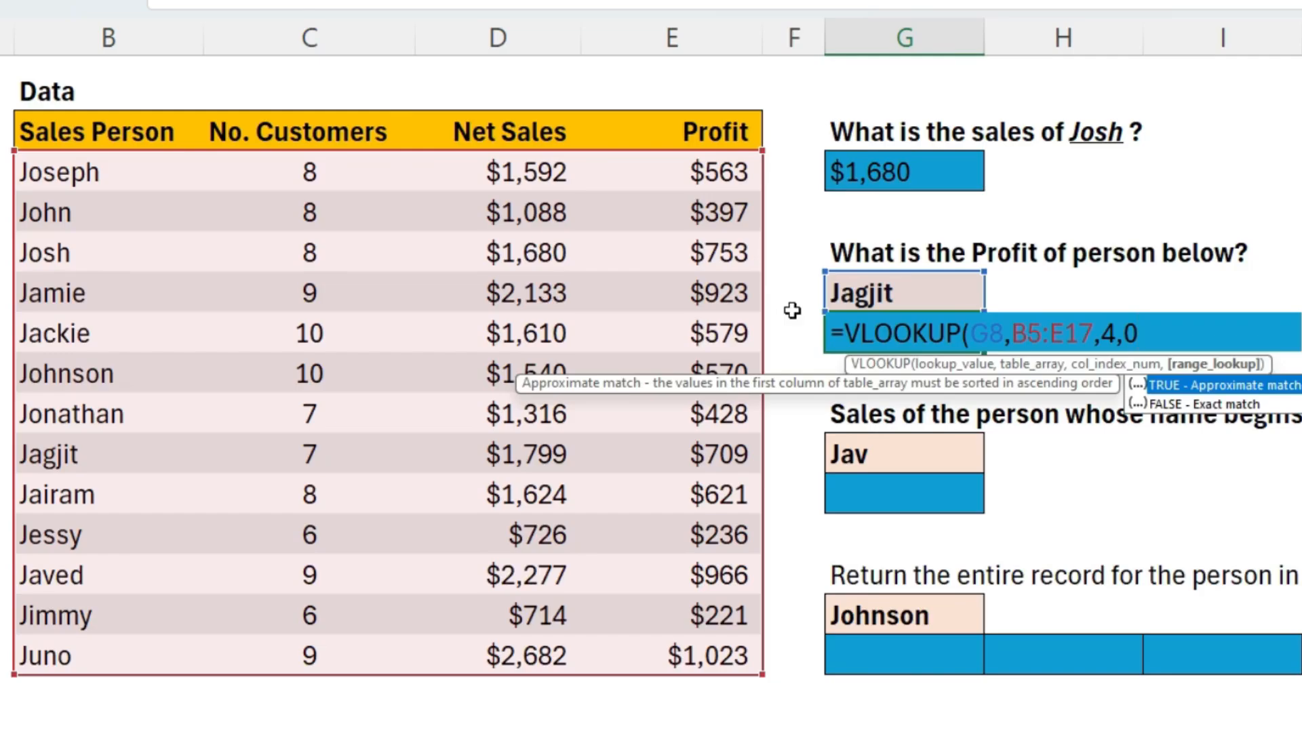
text())
key(Return)
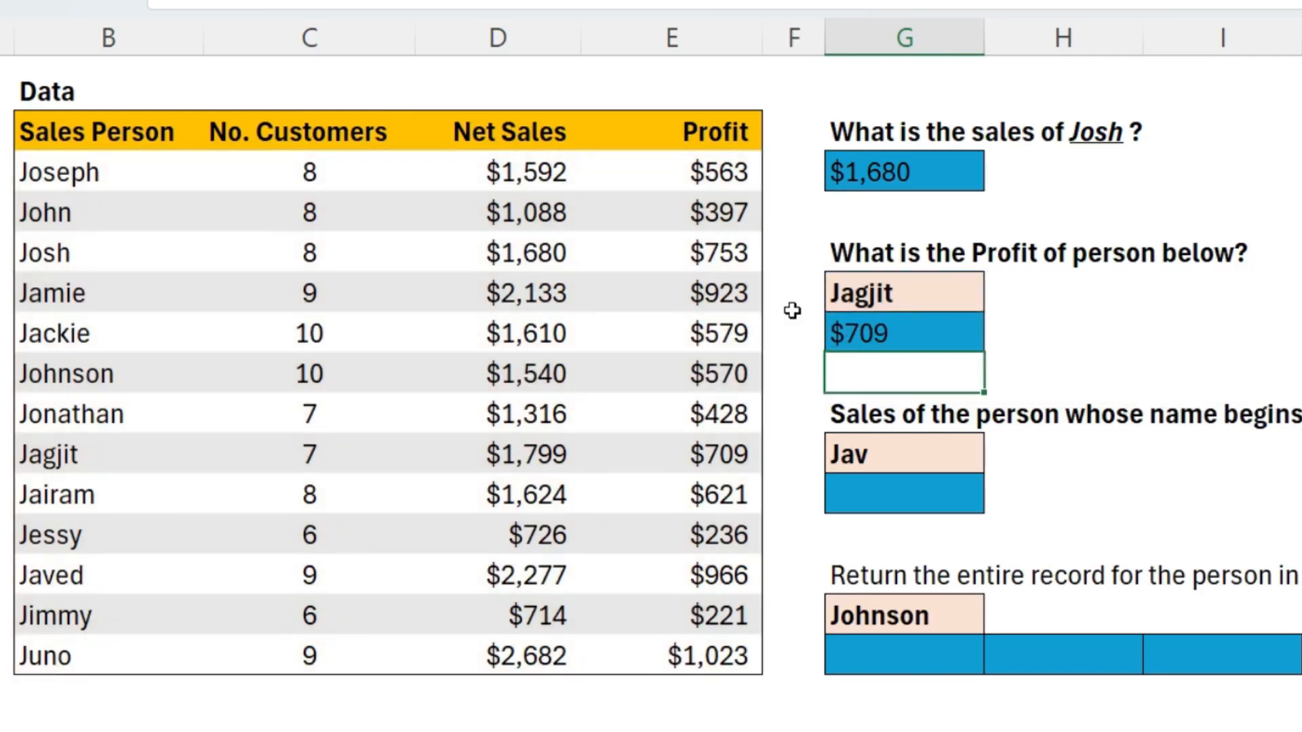
Enter =VLOOKUP(G12,B5:E17,3,0) in G13 to look up net sales for the partial name in G12.
click(924, 326)
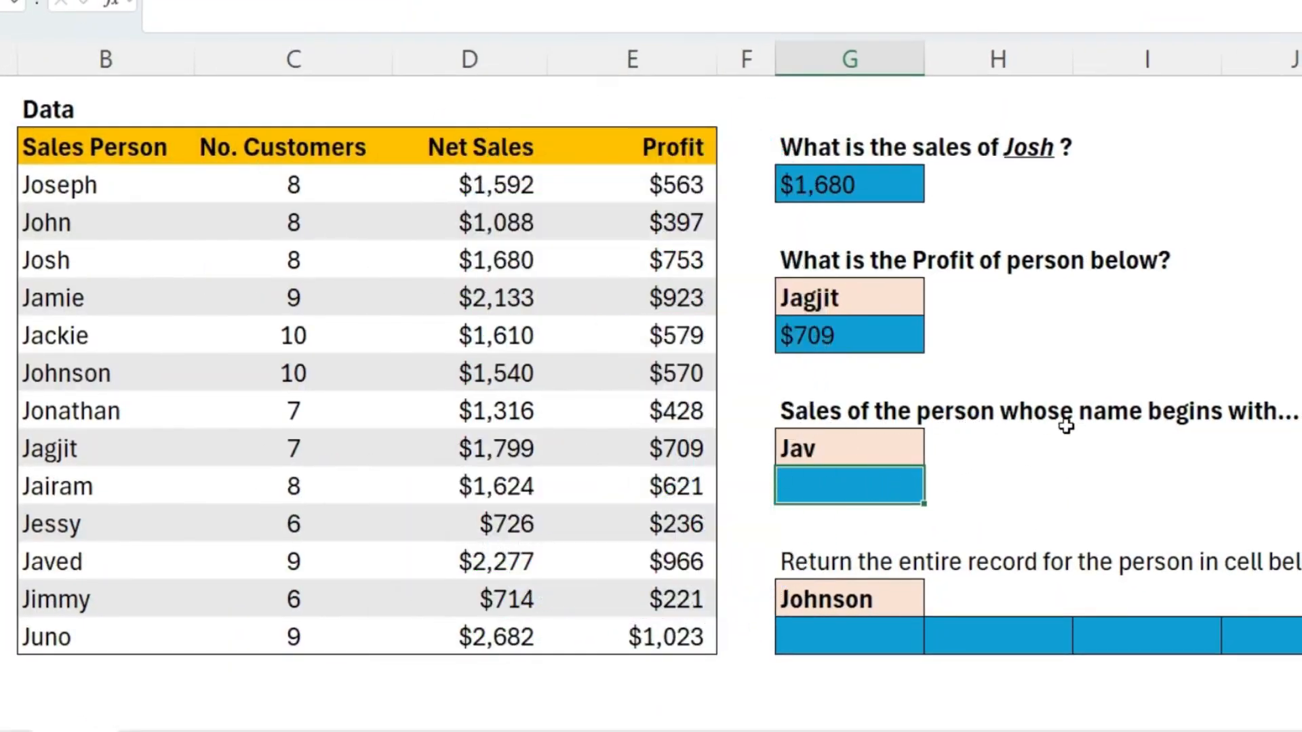
click(868, 448)
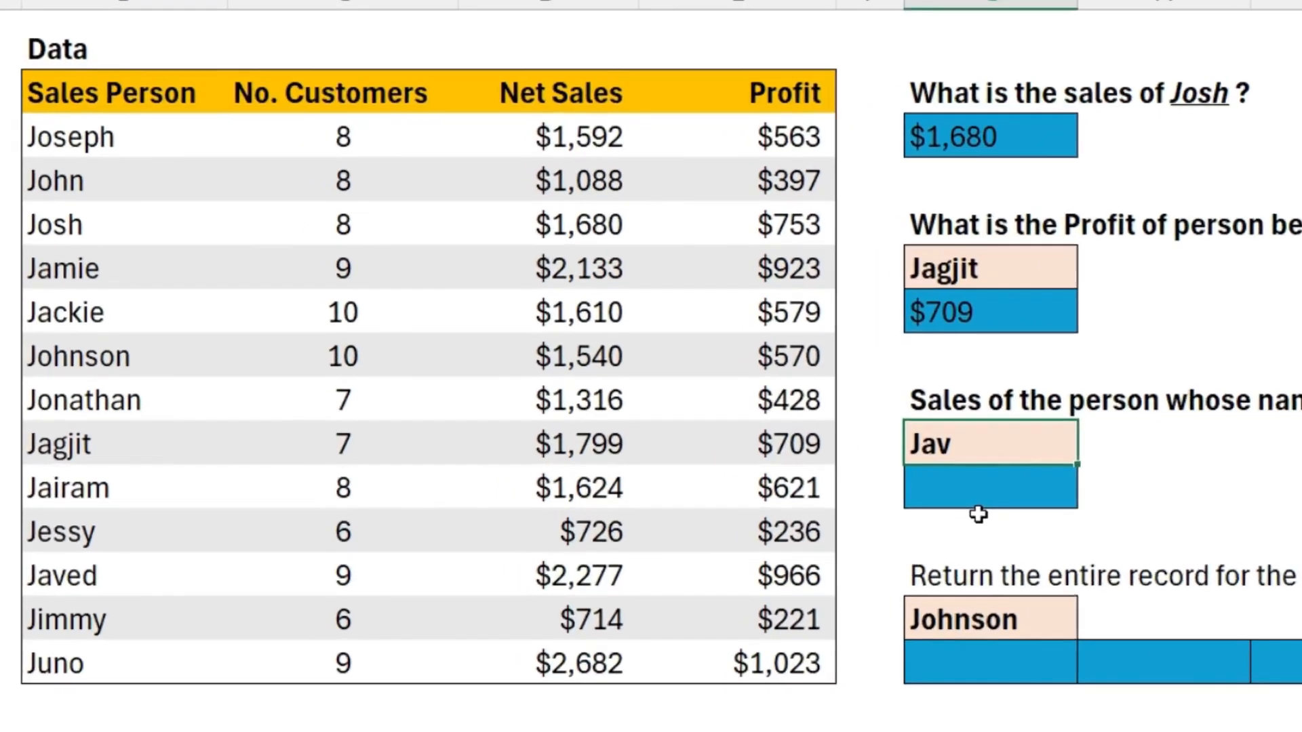
click(854, 486)
text(=vl)
key(Tab)
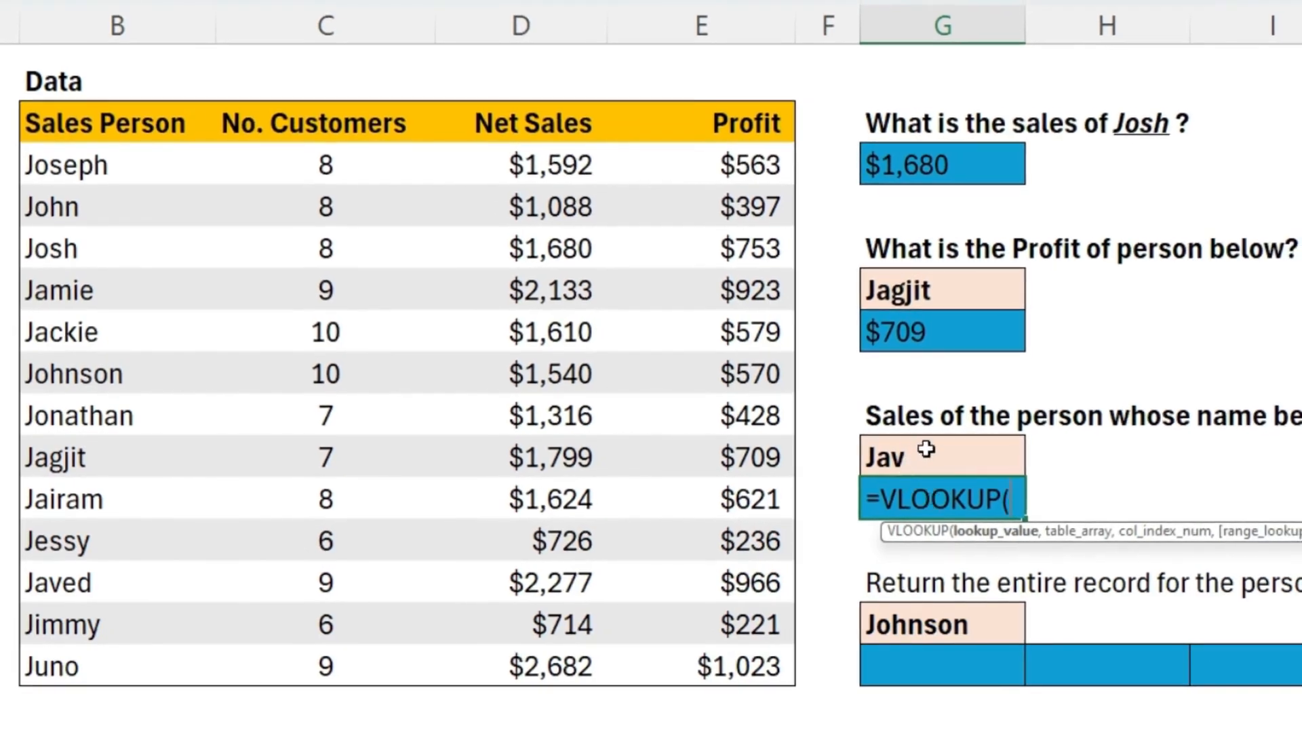
click(925, 449)
text(,)
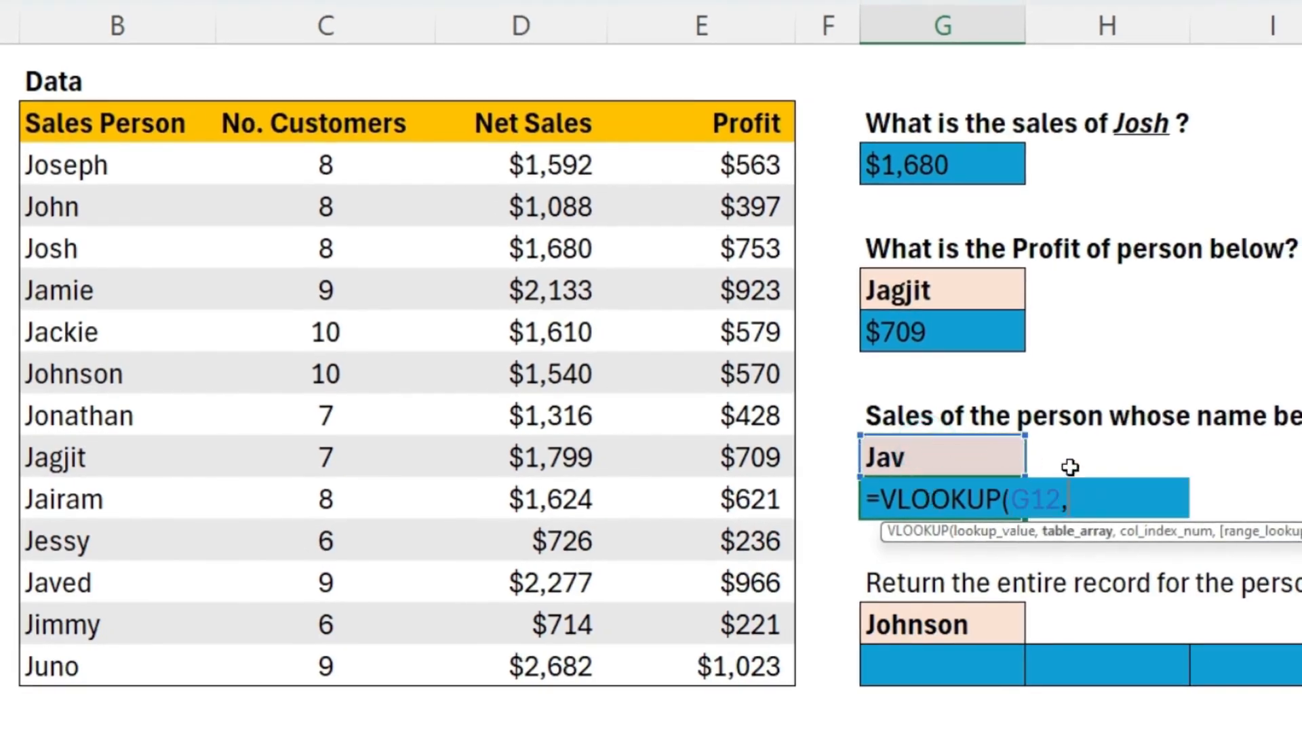
drag(106, 173, 737, 651)
text(,)
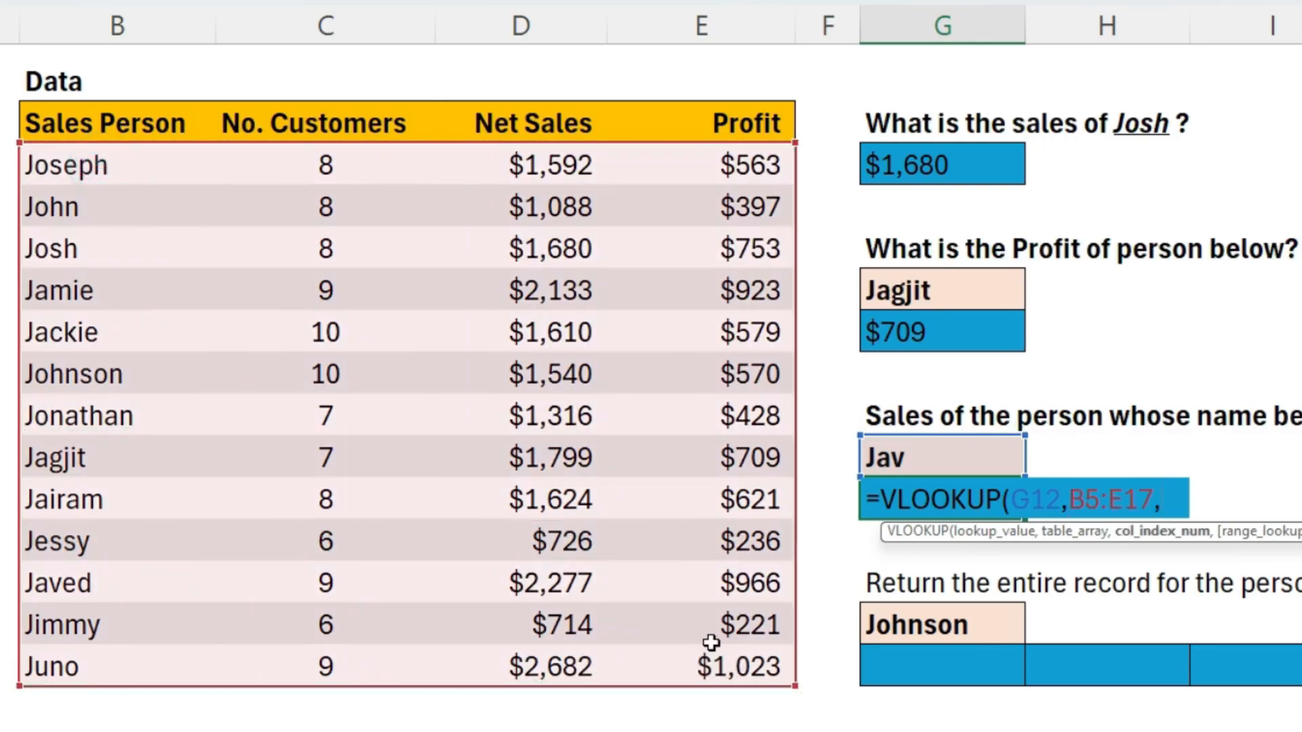
text(3,)
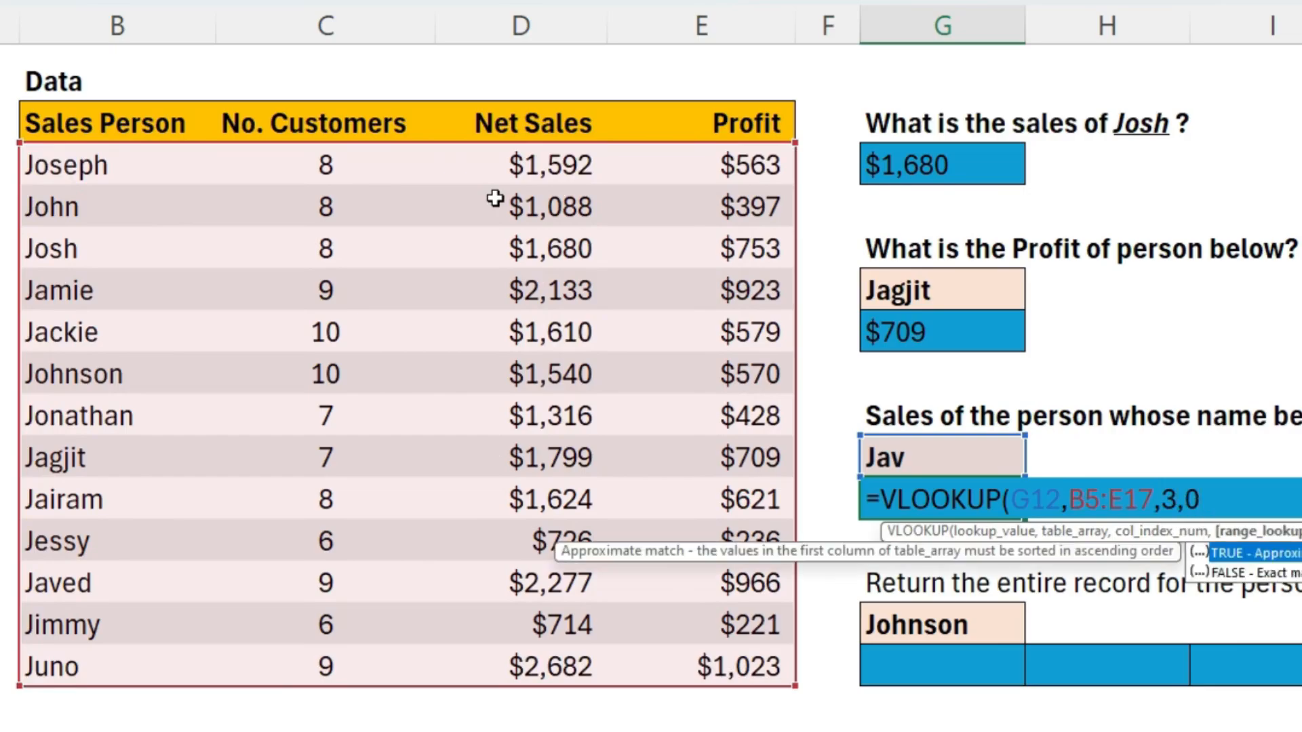
text(0))
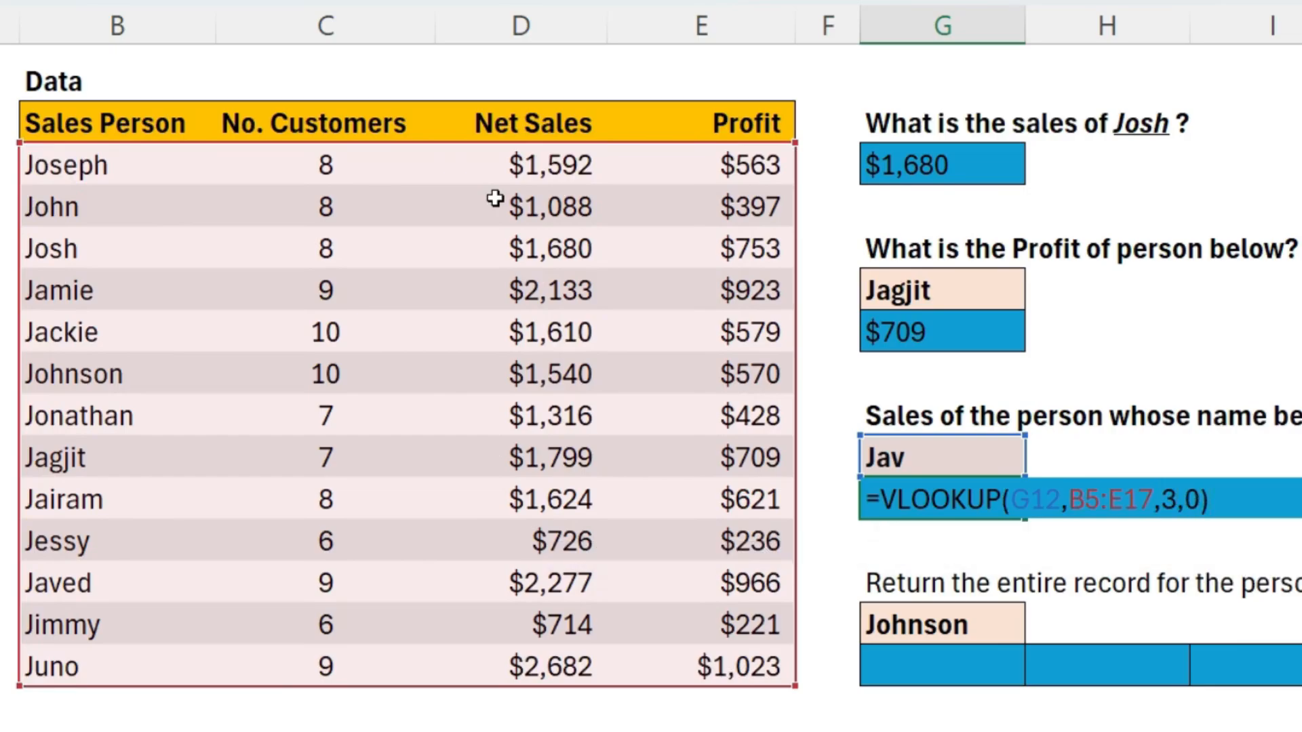
key(Return)
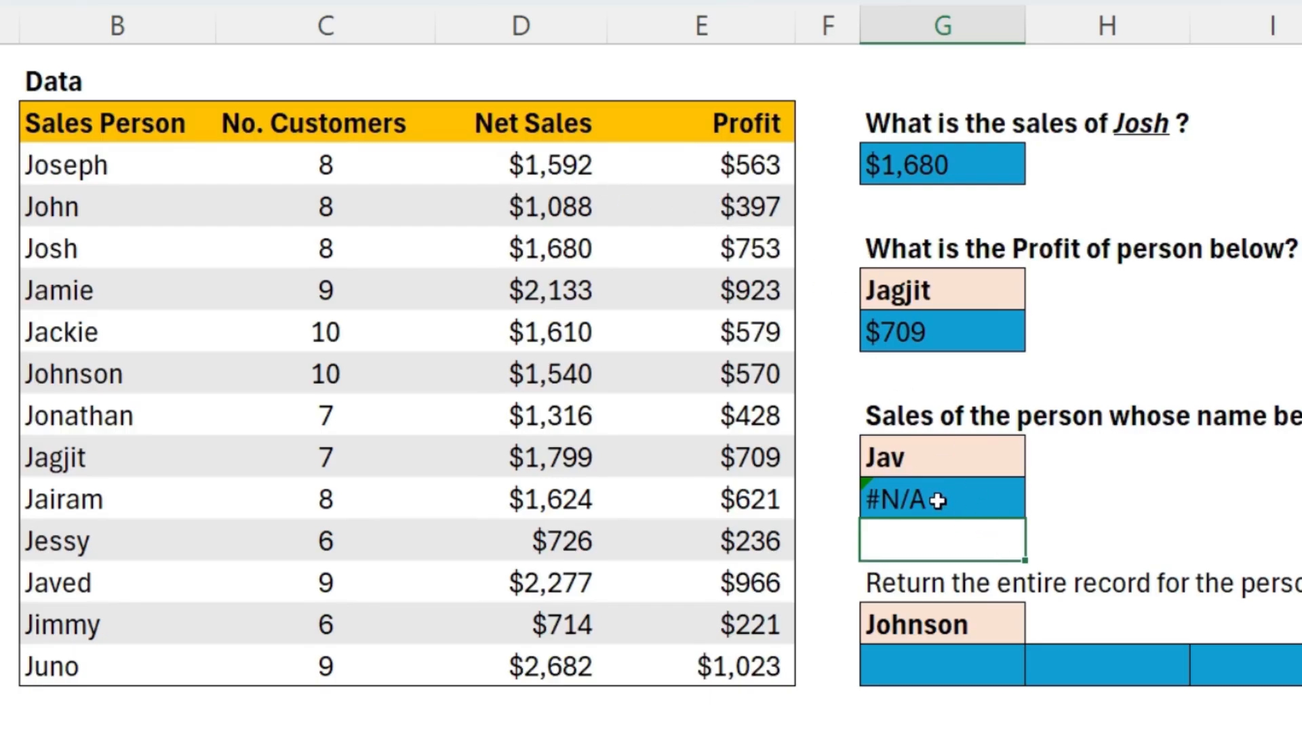
Complete the partial name in G12 so it matches the salesperson's full entry in B15.
double_click(921, 457)
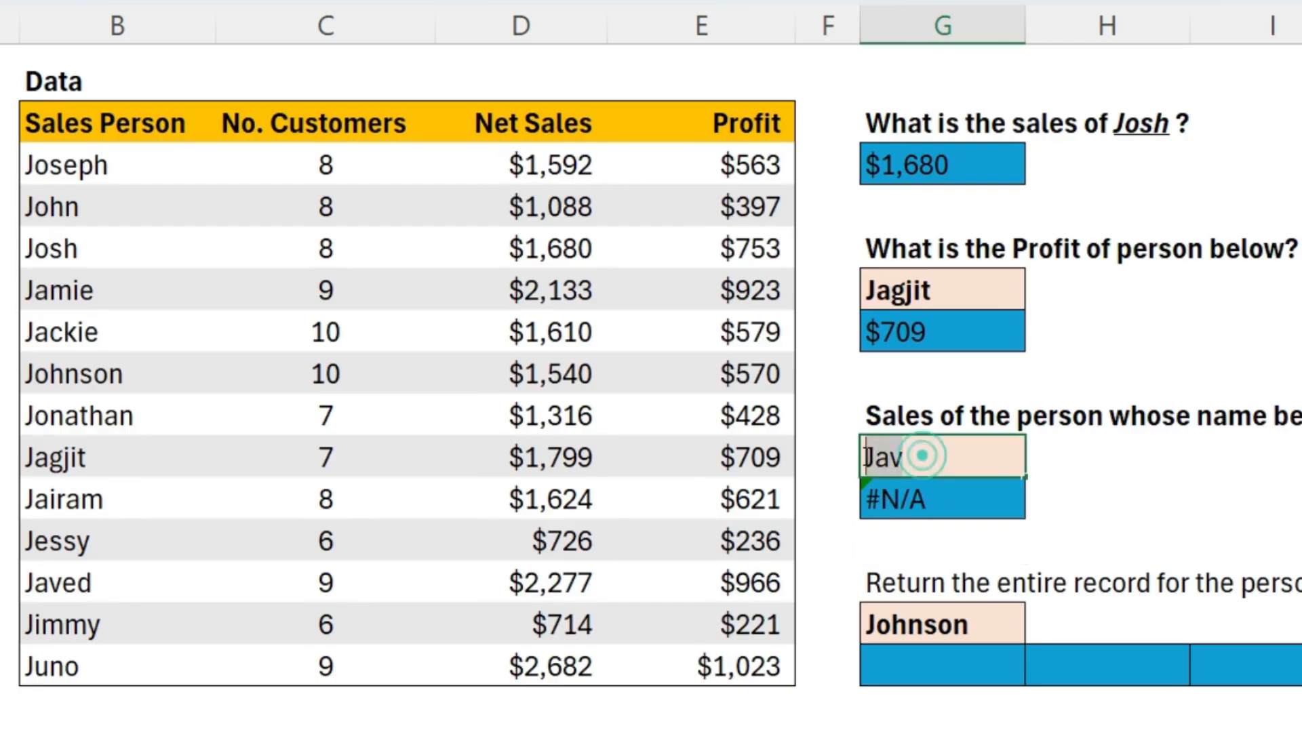
click(90, 204)
drag(87, 167, 65, 668)
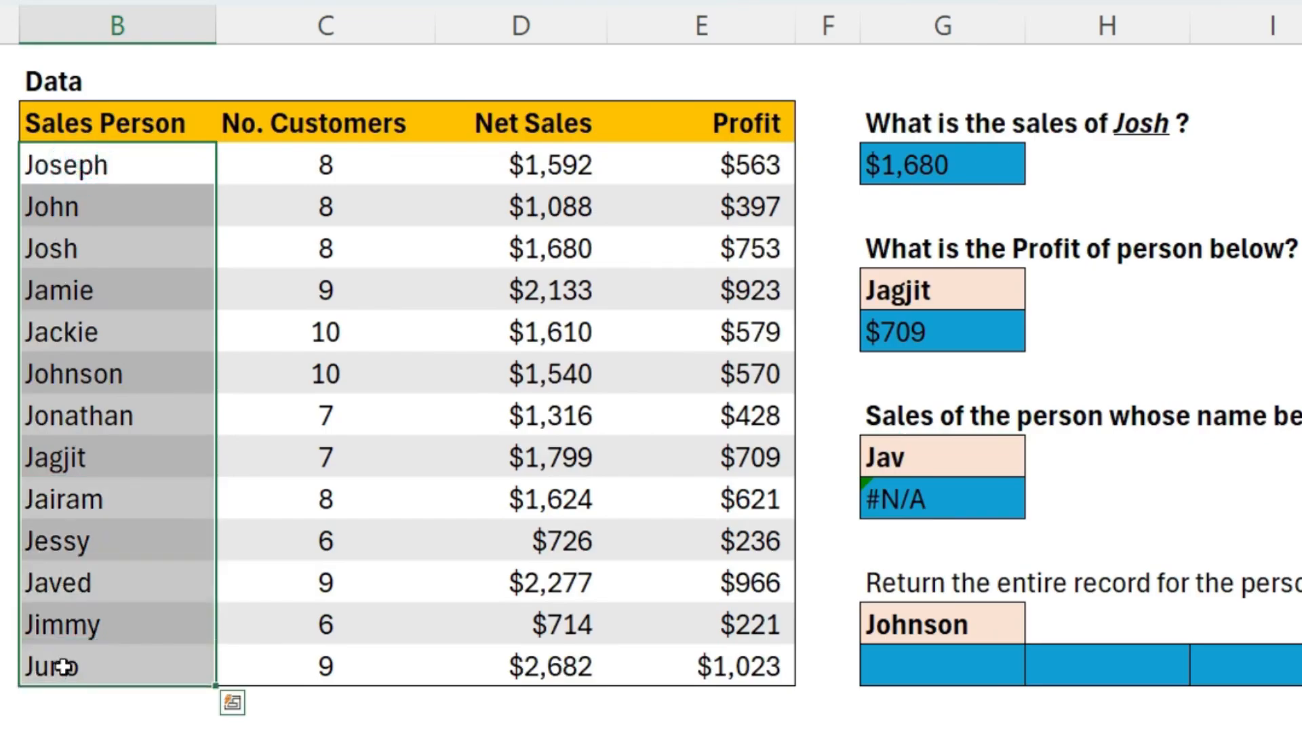
click(930, 469)
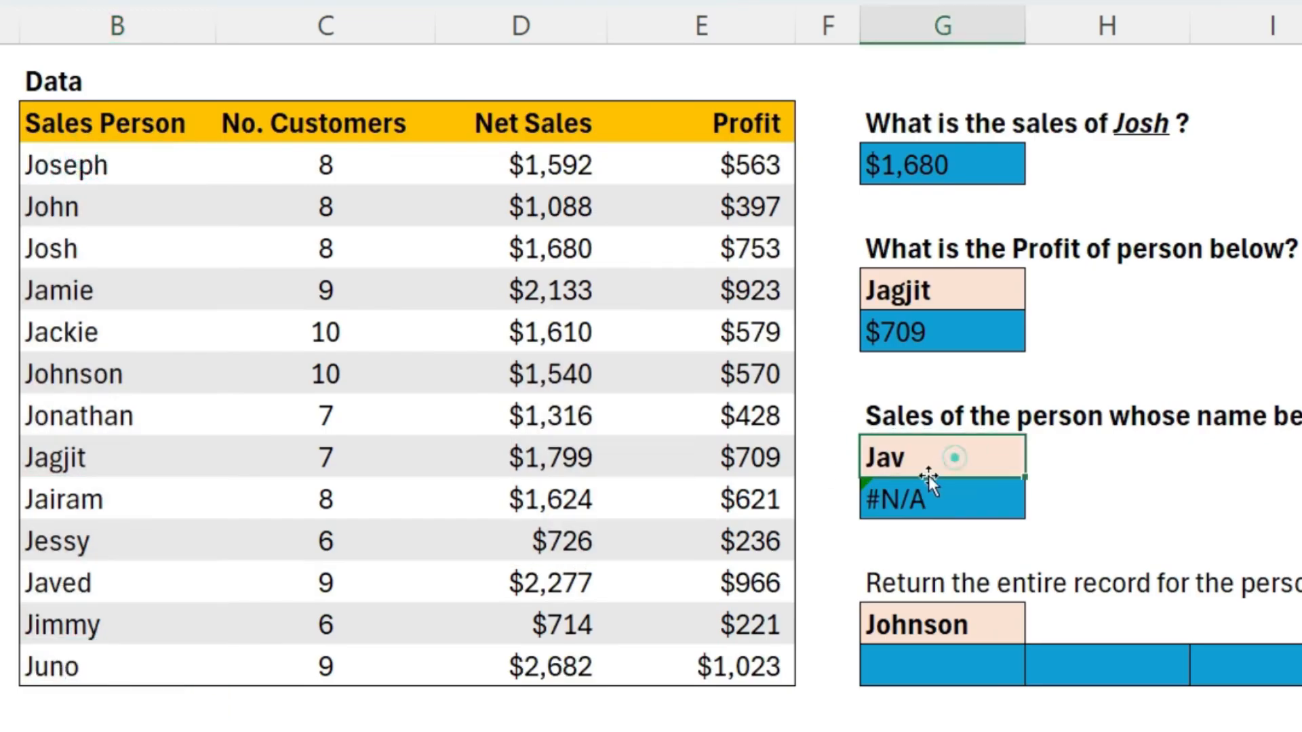
click(25, 587)
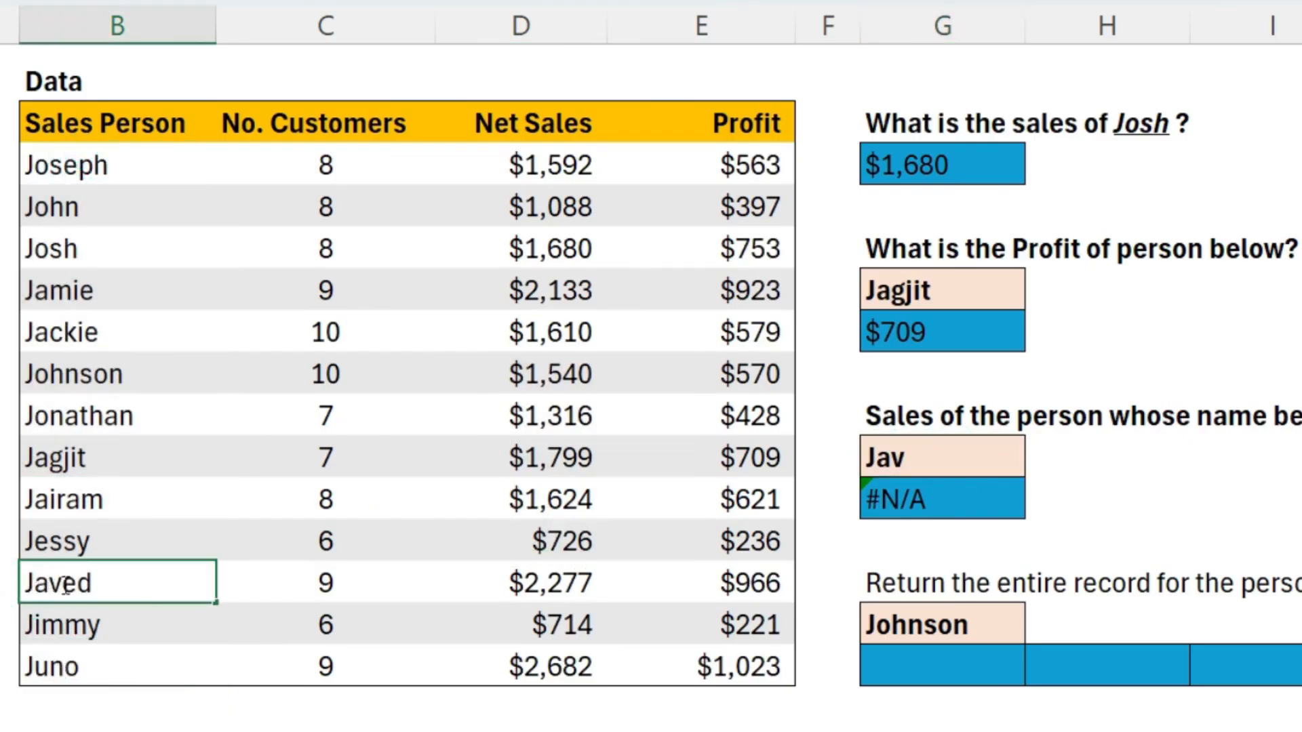
click(111, 584)
click(926, 463)
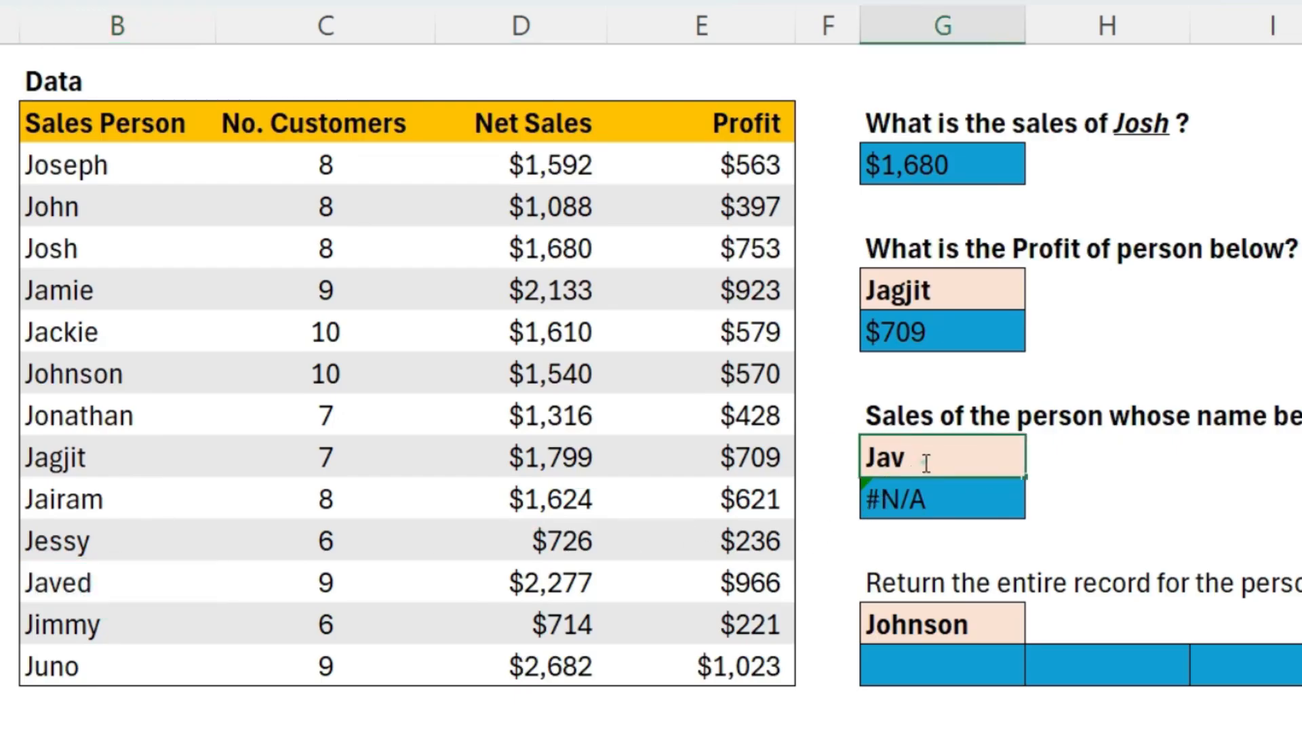
double_click(926, 463)
text(ed)
key(Return)
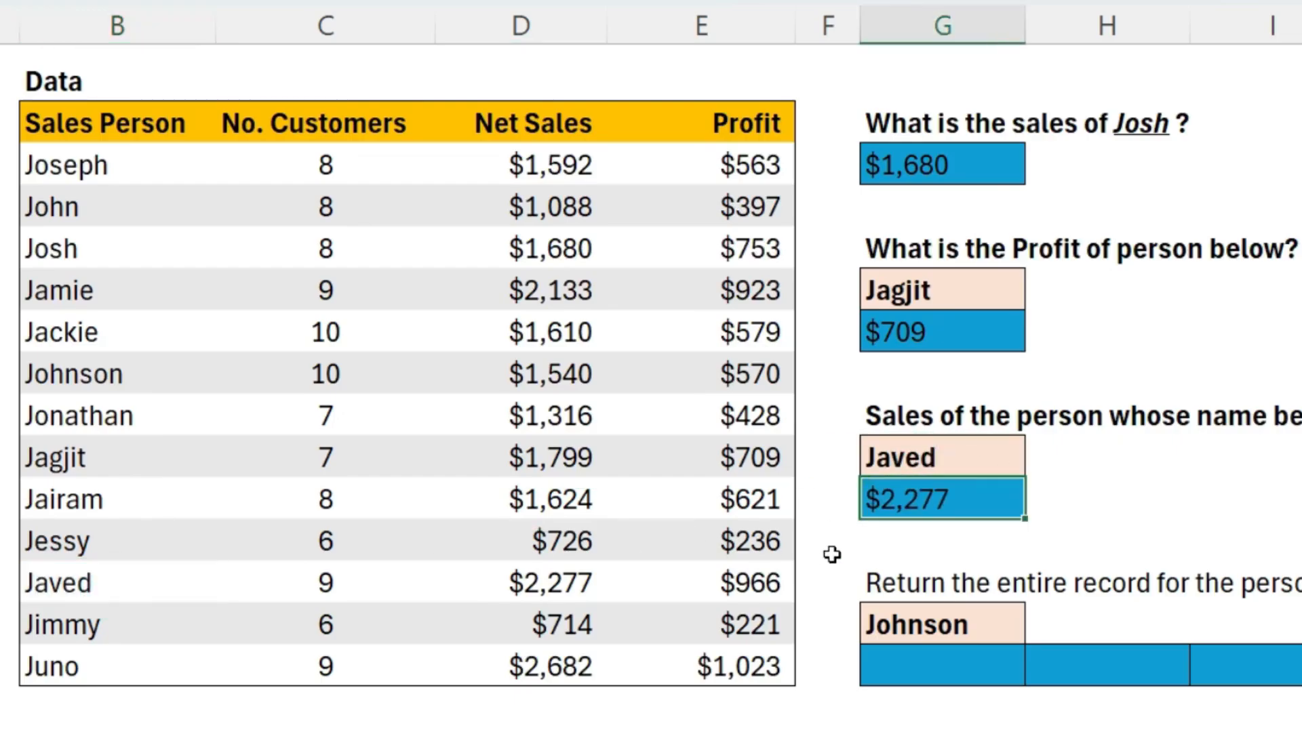
Undo the name completion in G12 and change the lookup value in G13's VLOOKUP formula to G12&"*".
key(ctrl+z)
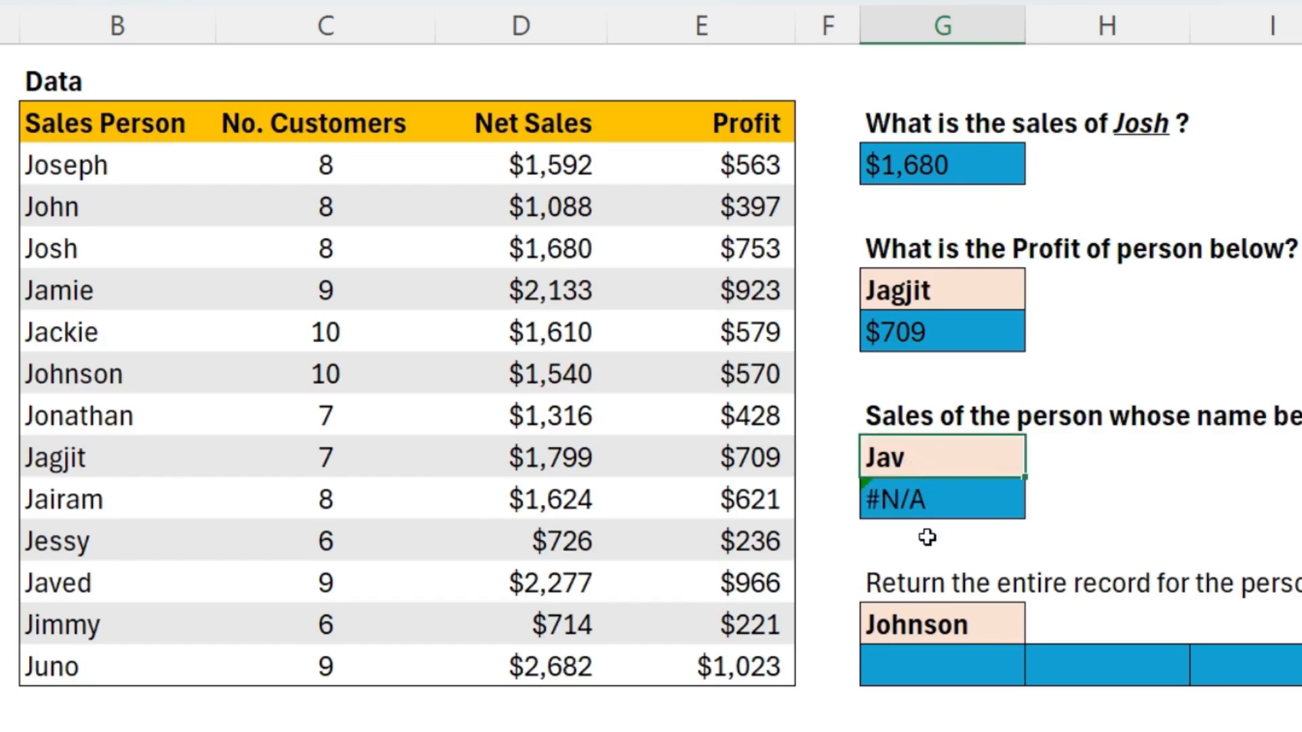
click(949, 503)
double_click(977, 511)
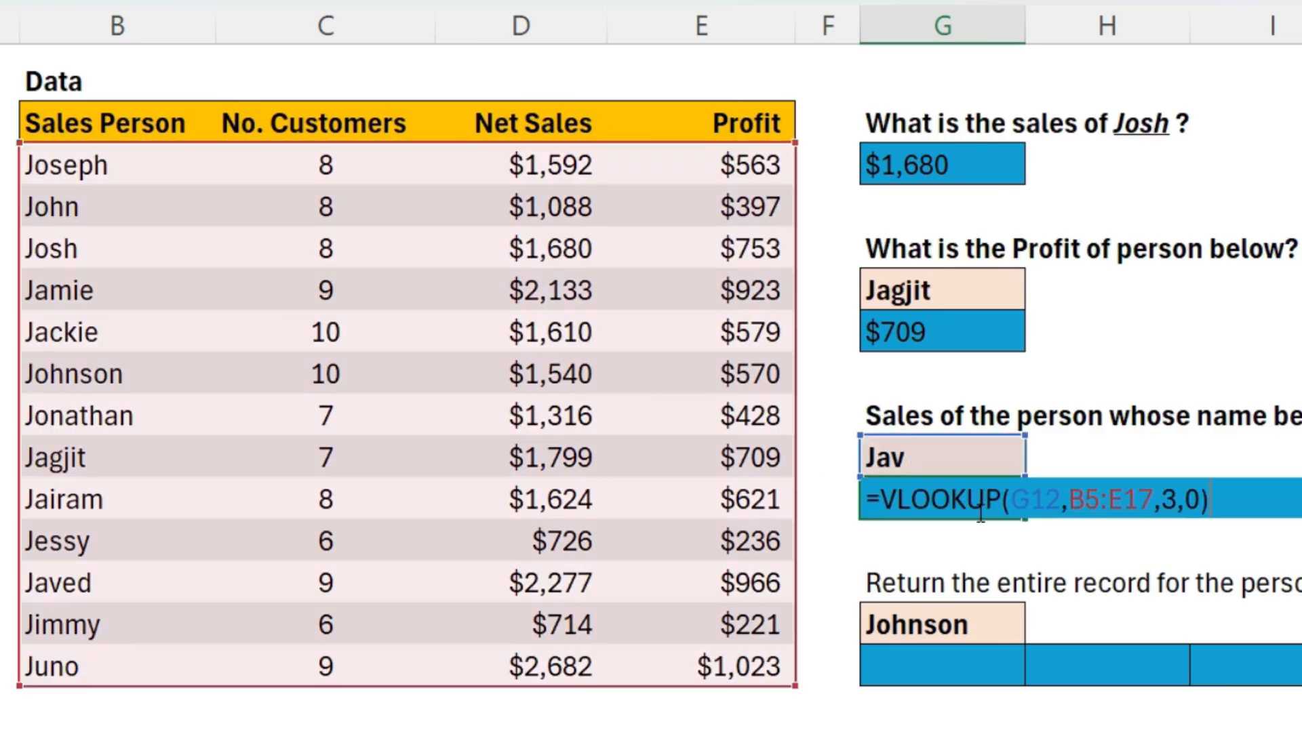
drag(1015, 498, 1060, 499)
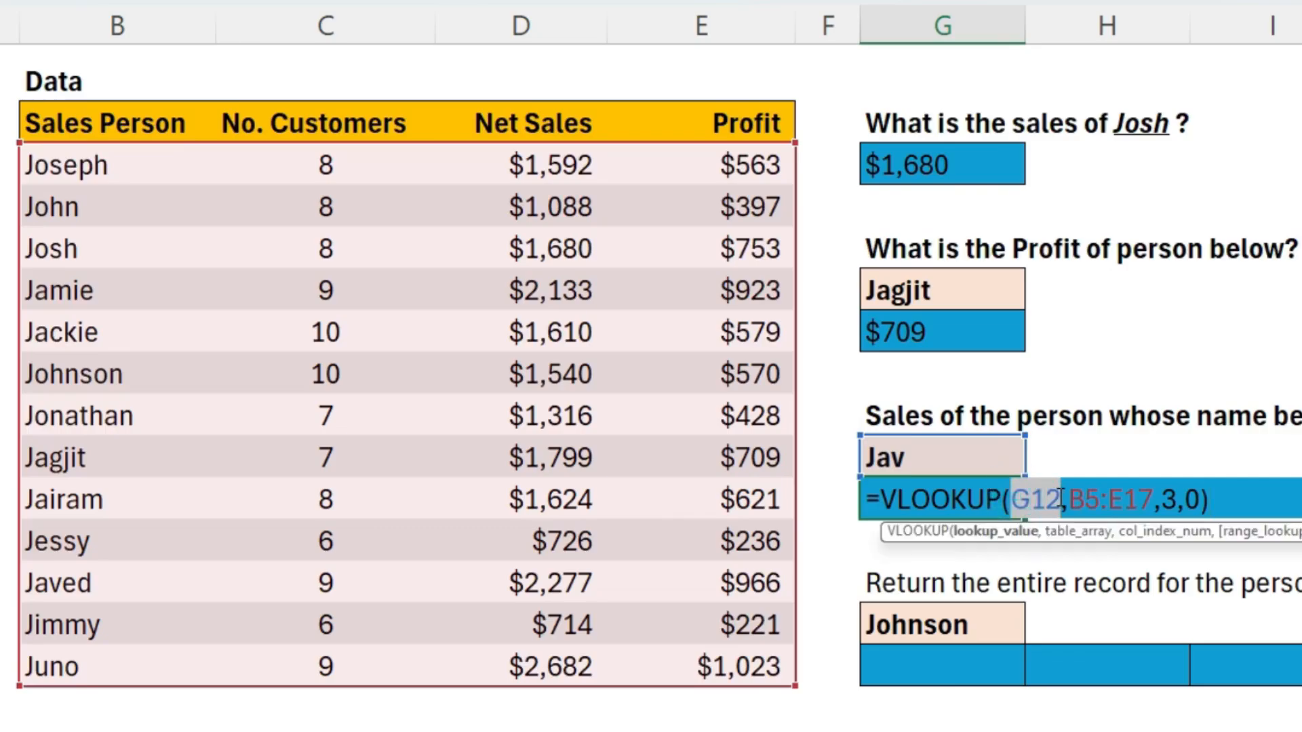
click(1060, 499)
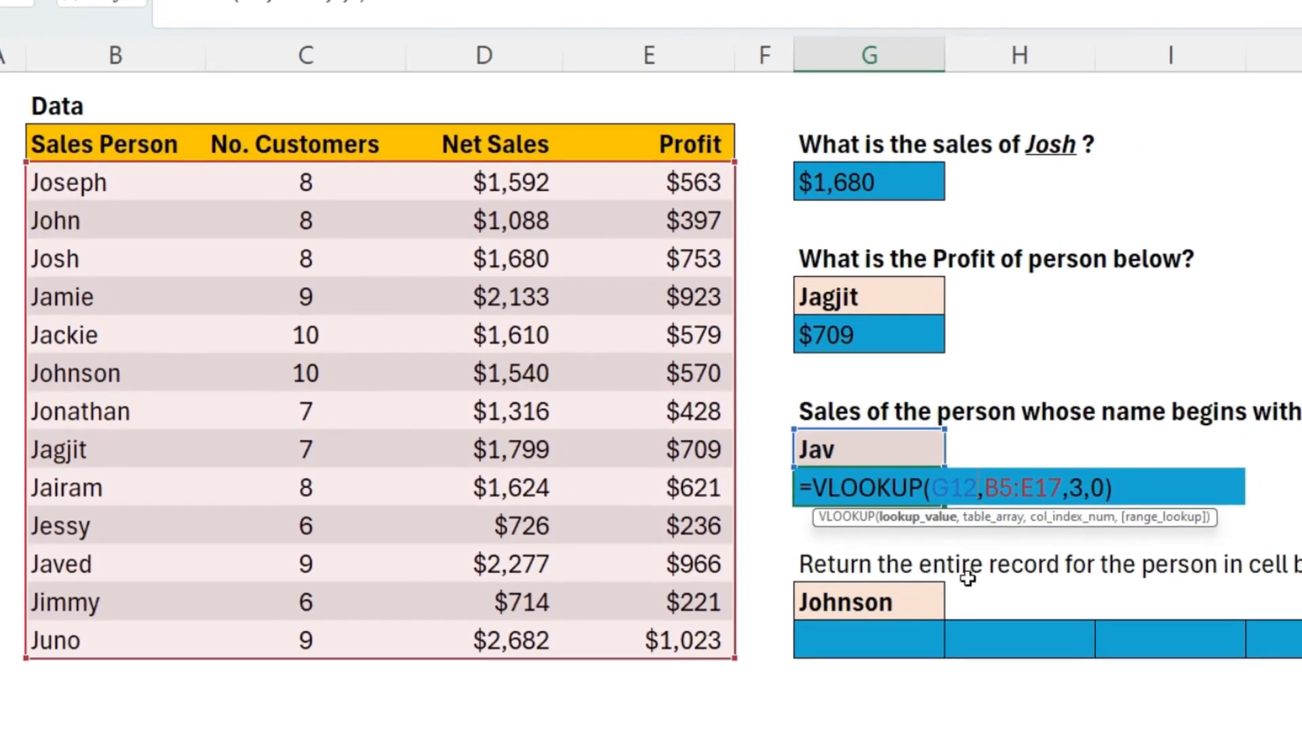
text(&)
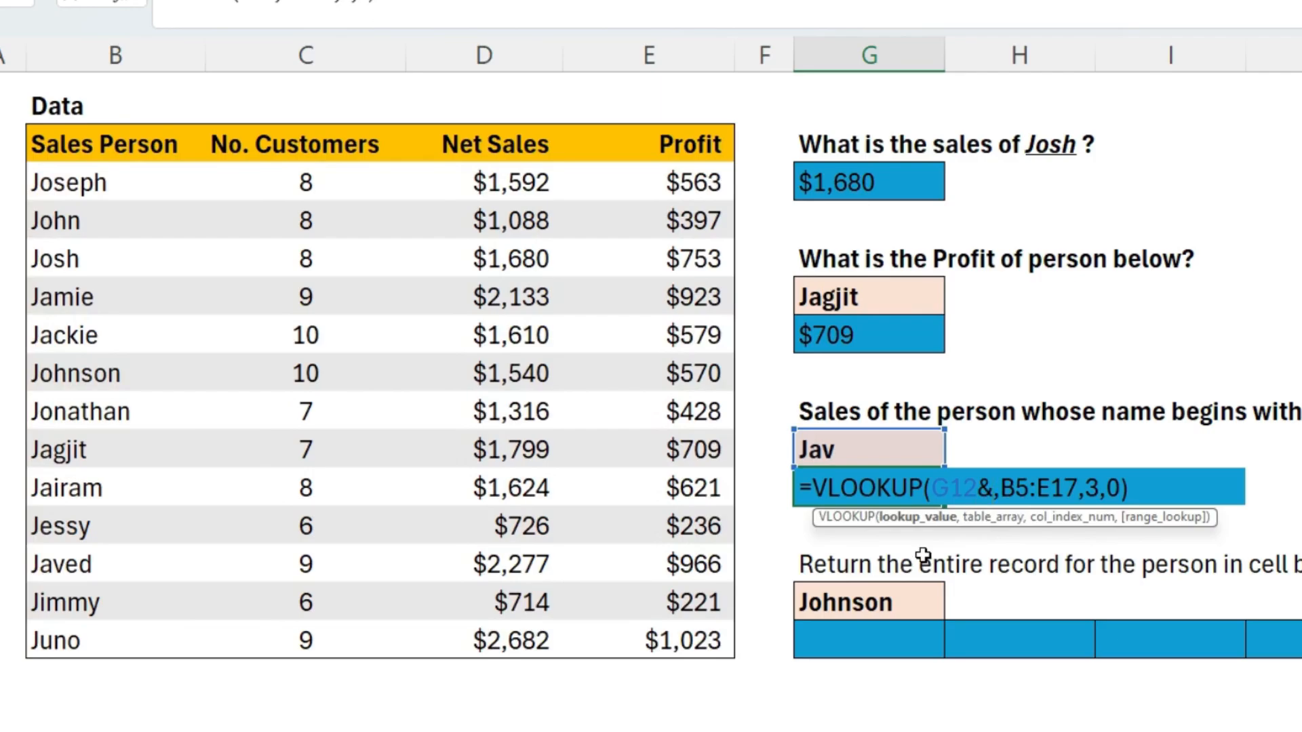
text("*)
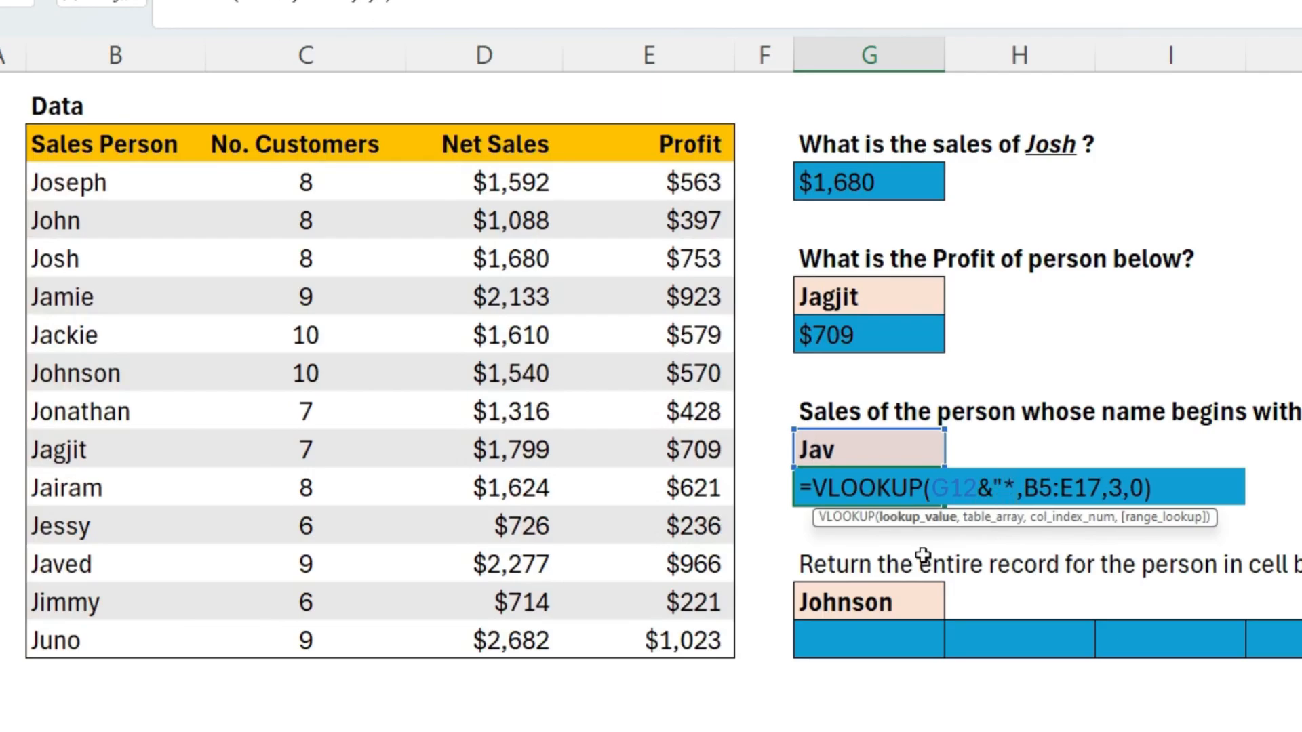
text(")
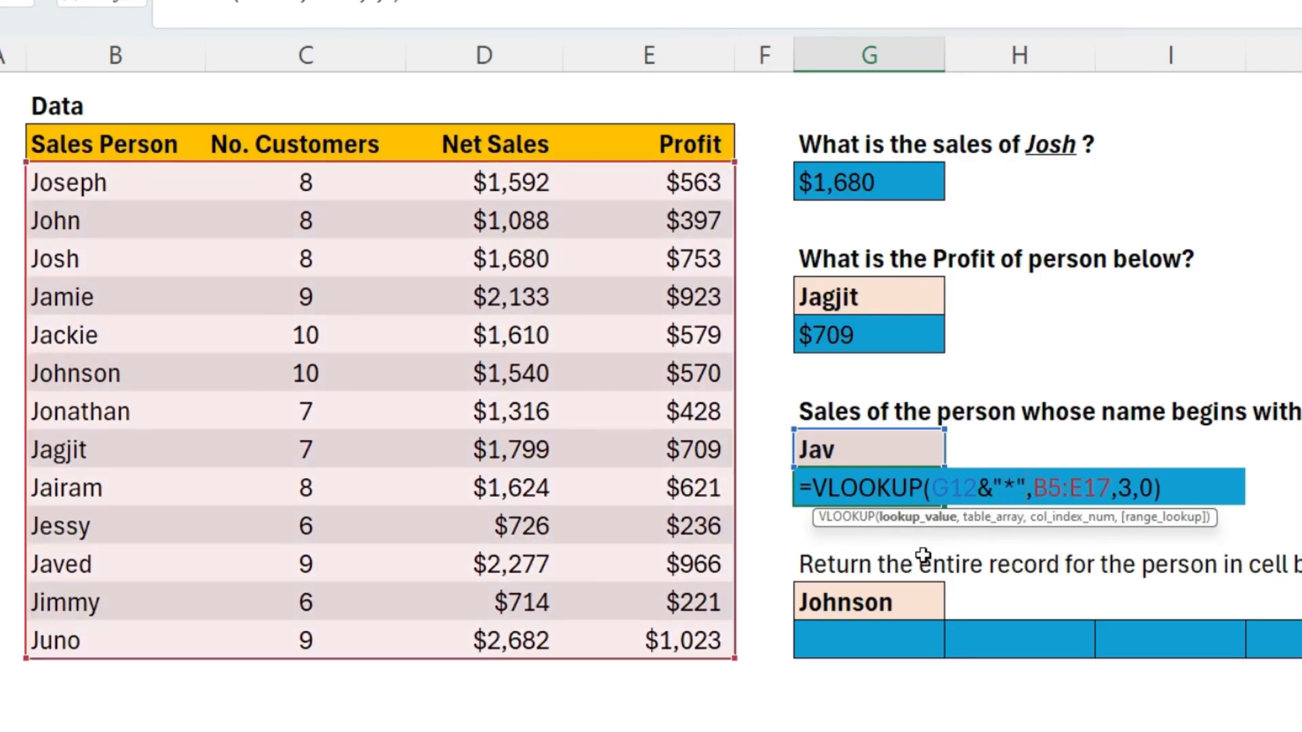
key(Return)
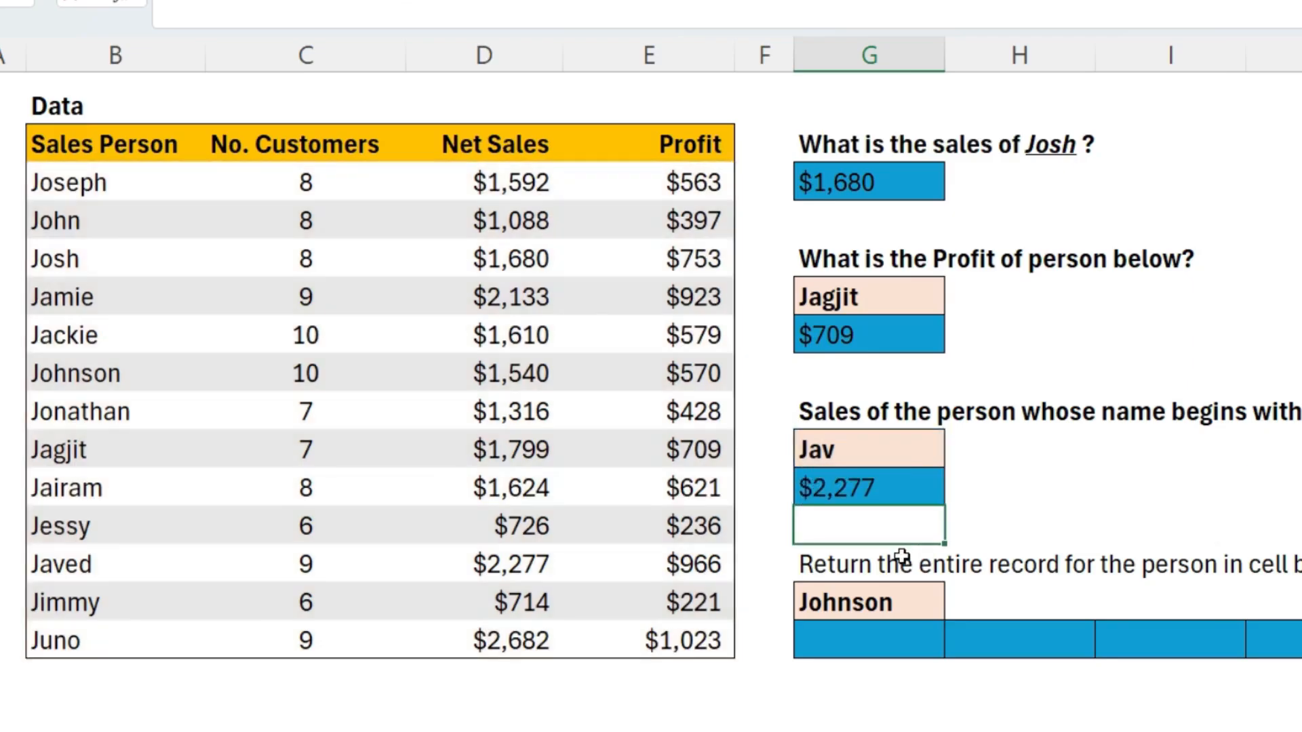
Review the wildcard lookup value in the G13 formula without changing it.
double_click(1031, 484)
drag(1033, 485, 938, 491)
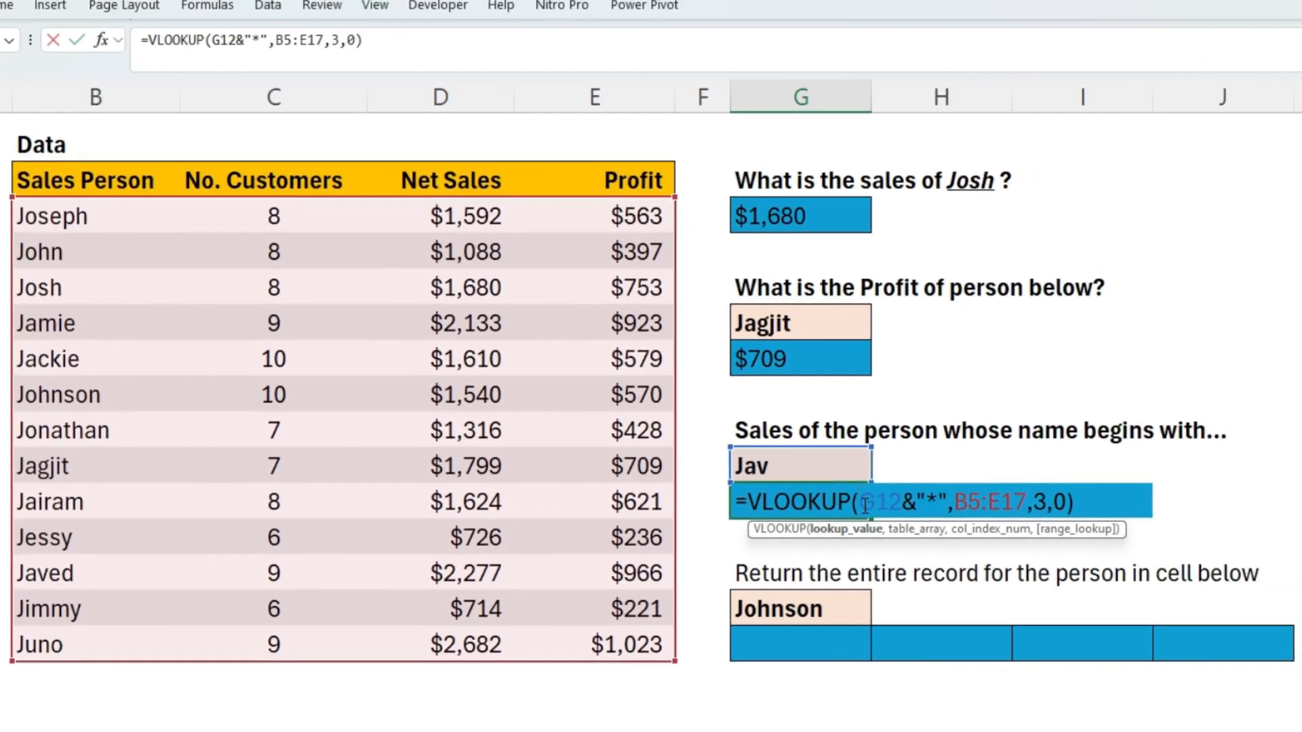
key(Return)
Examine the name in G16, the empty result cells G17:J17 and the matching record in row 10 of the table.
click(773, 640)
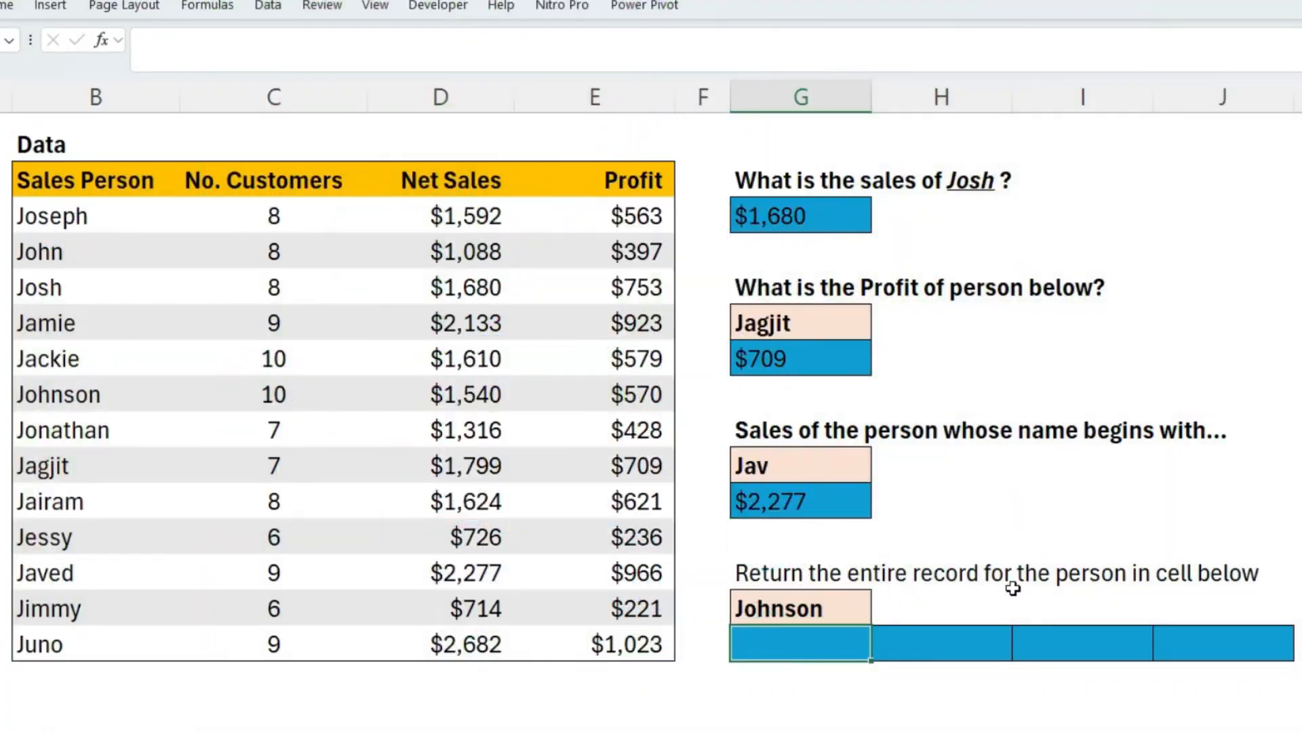
click(804, 610)
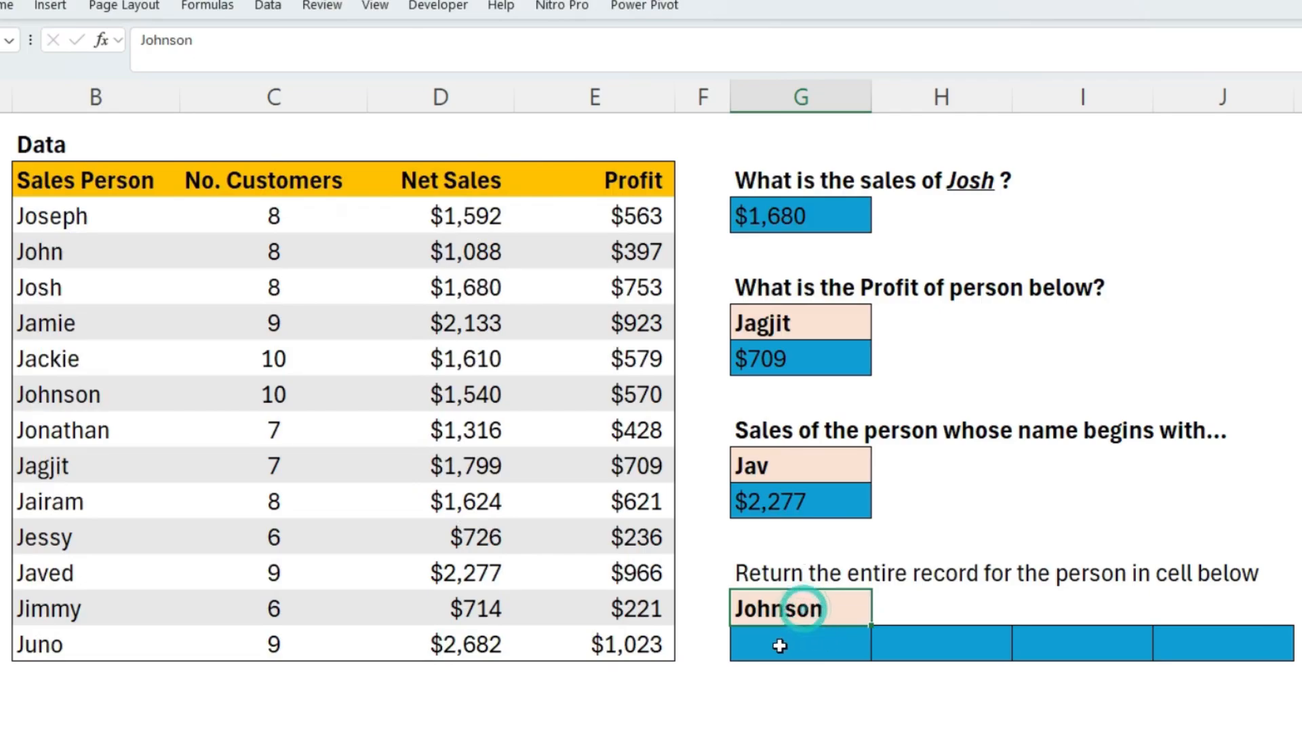
drag(793, 651, 1204, 642)
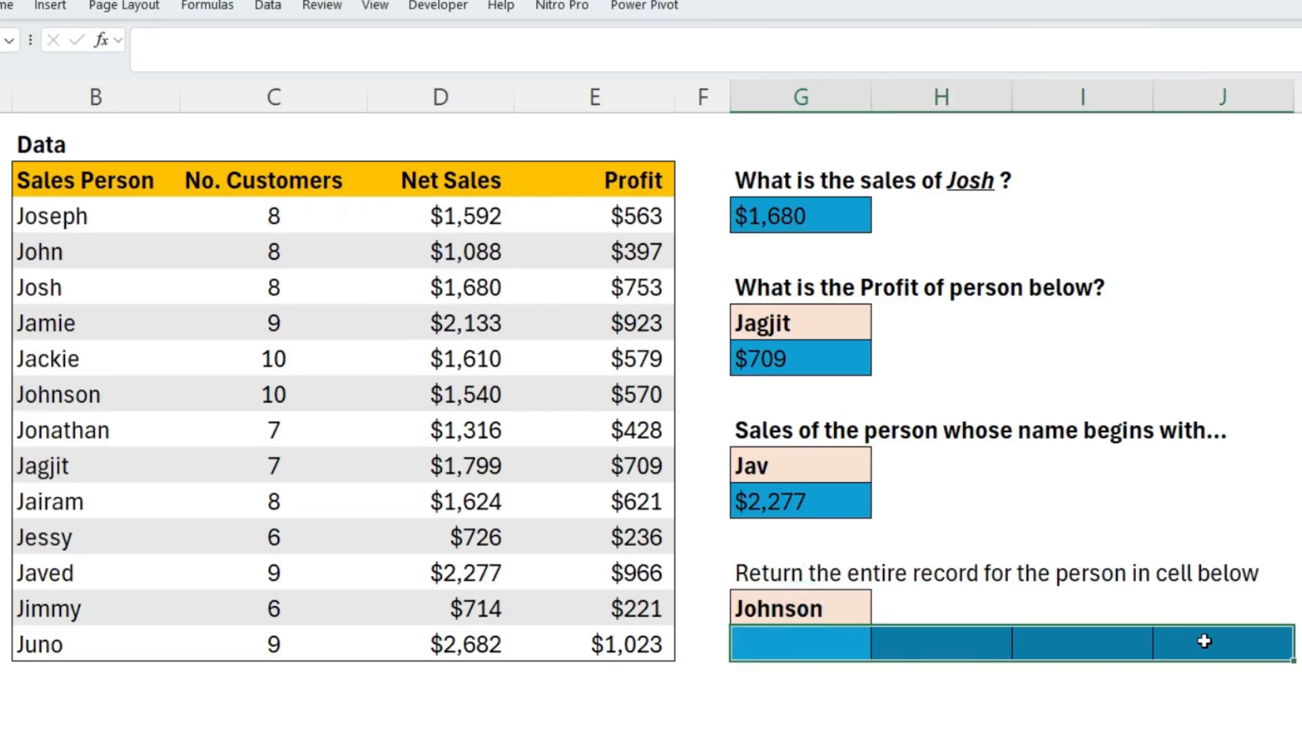
drag(74, 403, 561, 395)
click(266, 404)
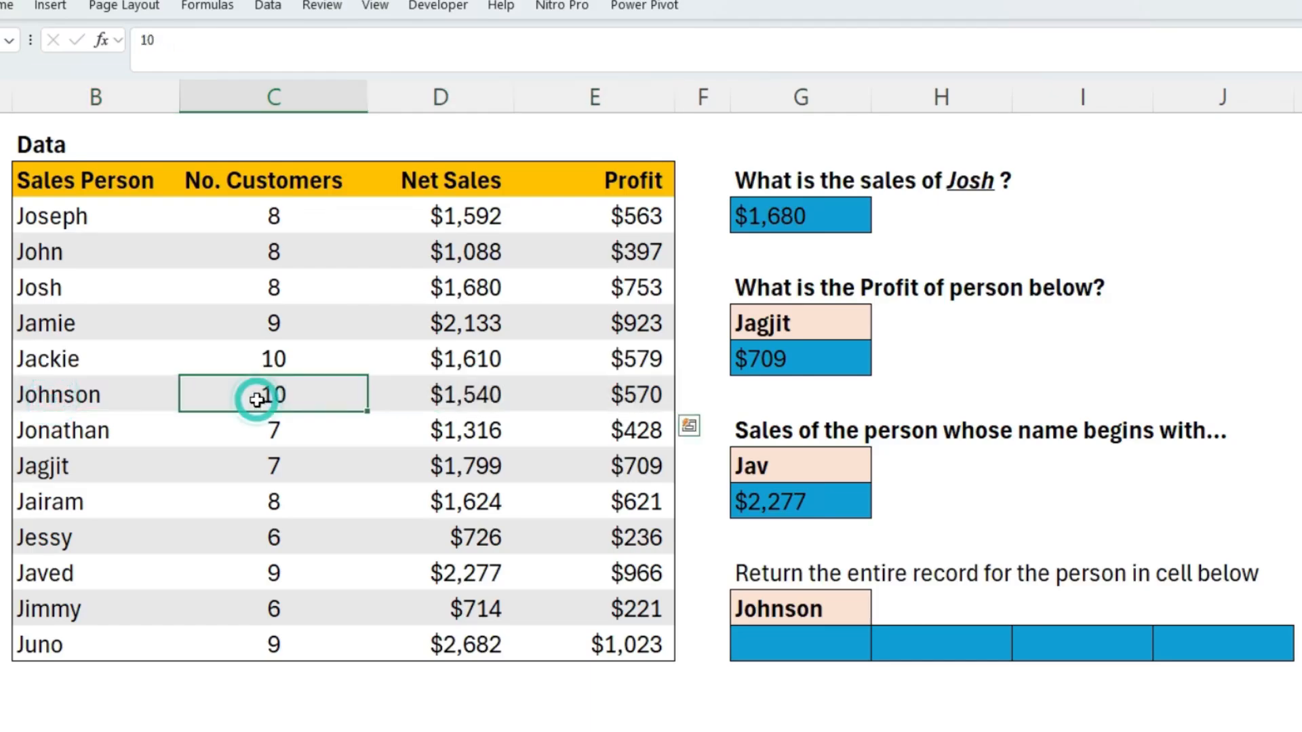
click(462, 399)
click(618, 407)
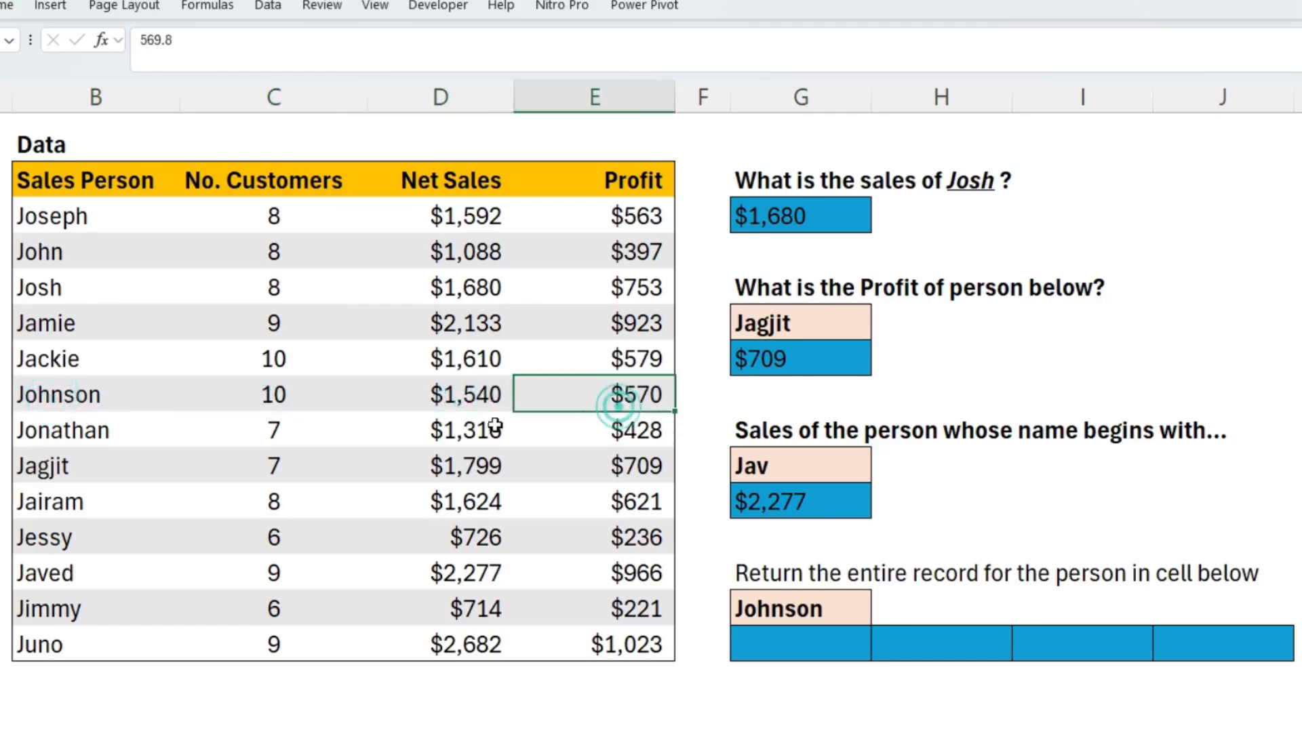
drag(34, 400, 522, 402)
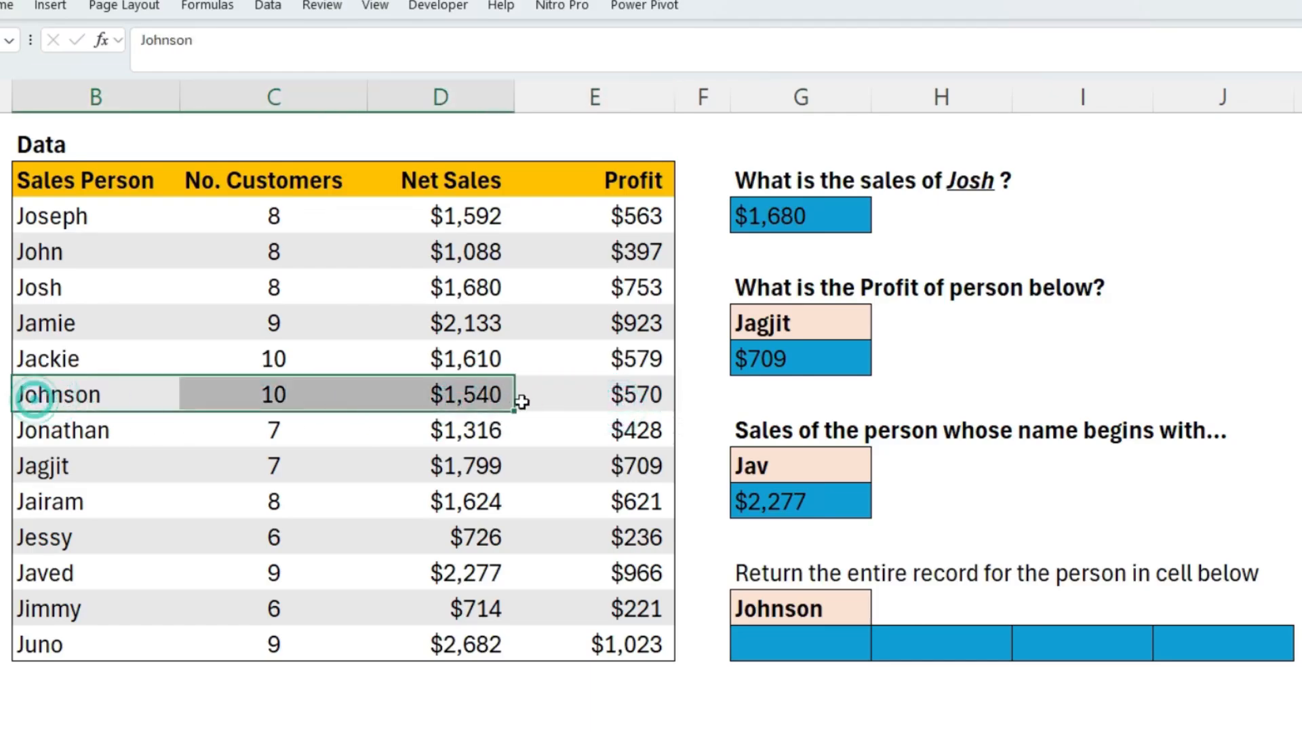
Enter =VLOOKUP(G16,B5:E17,{1,2,3,4},0) in G17 to return the entire record of the person named in G16.
click(787, 648)
text(=vl)
key(Tab)
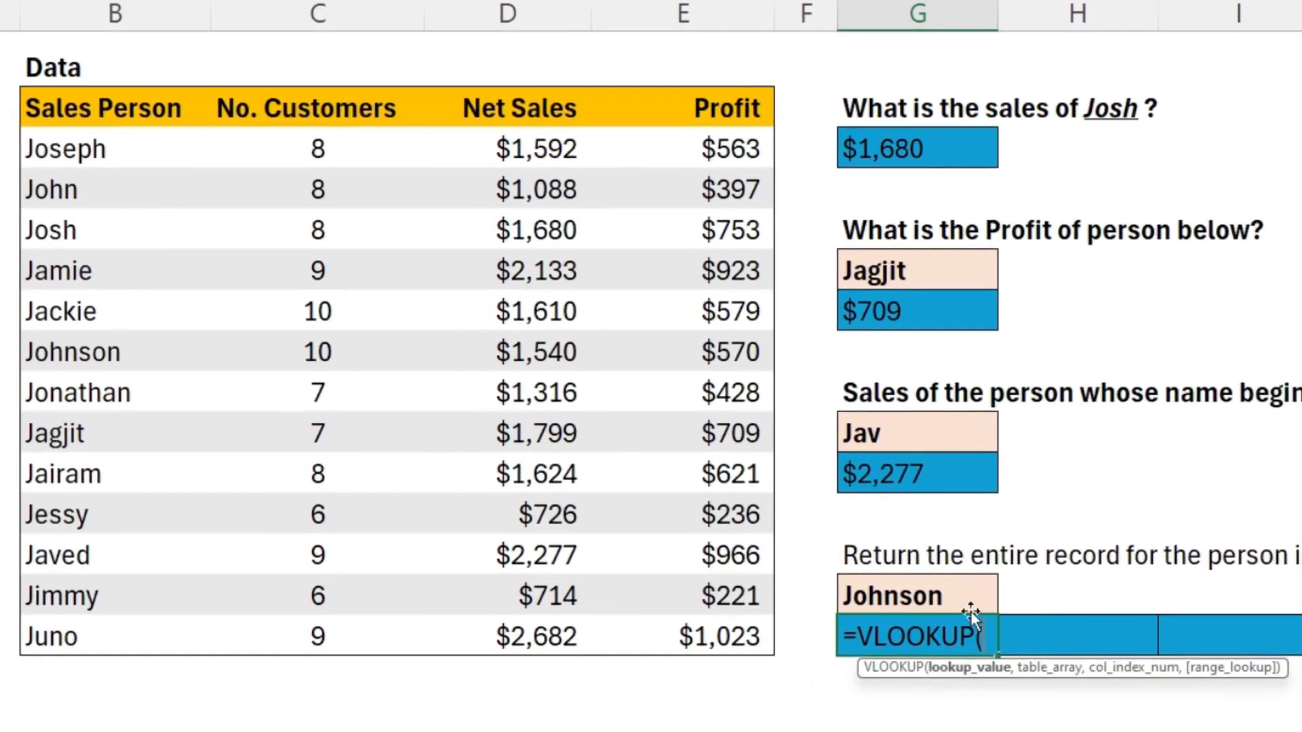
click(843, 608)
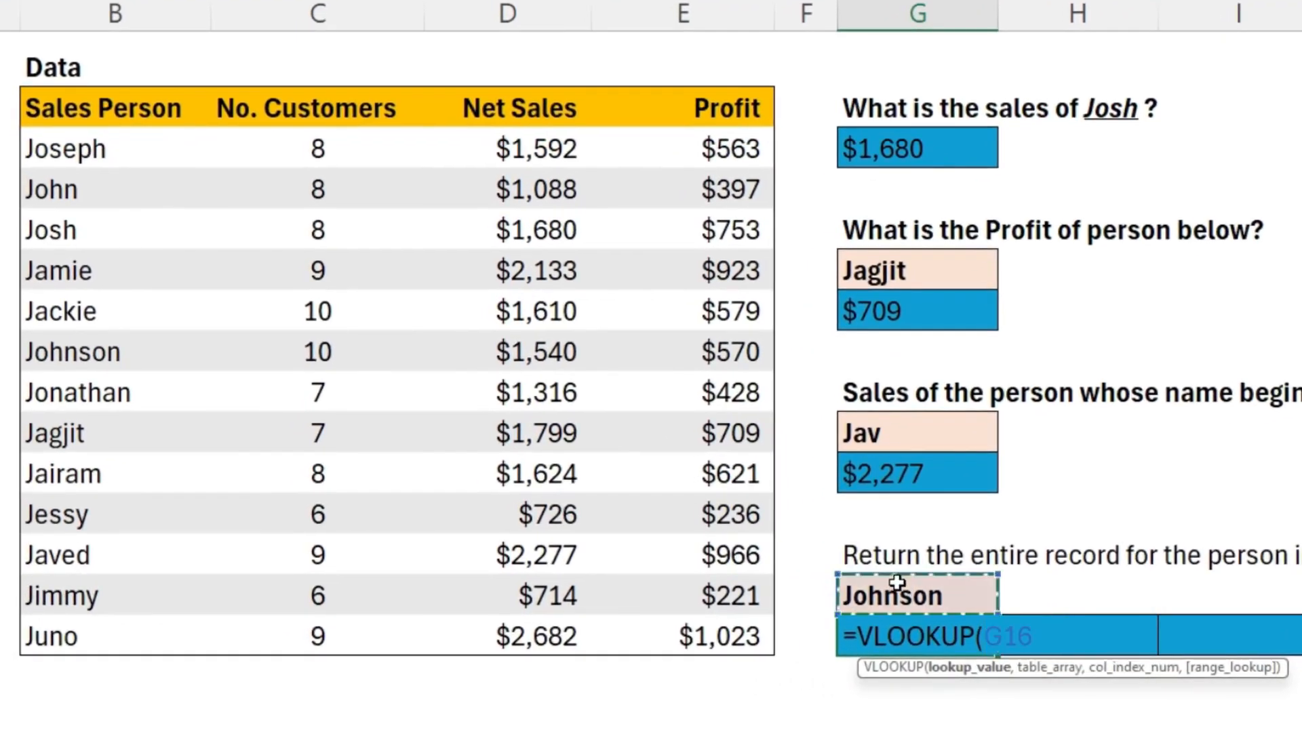
text(,)
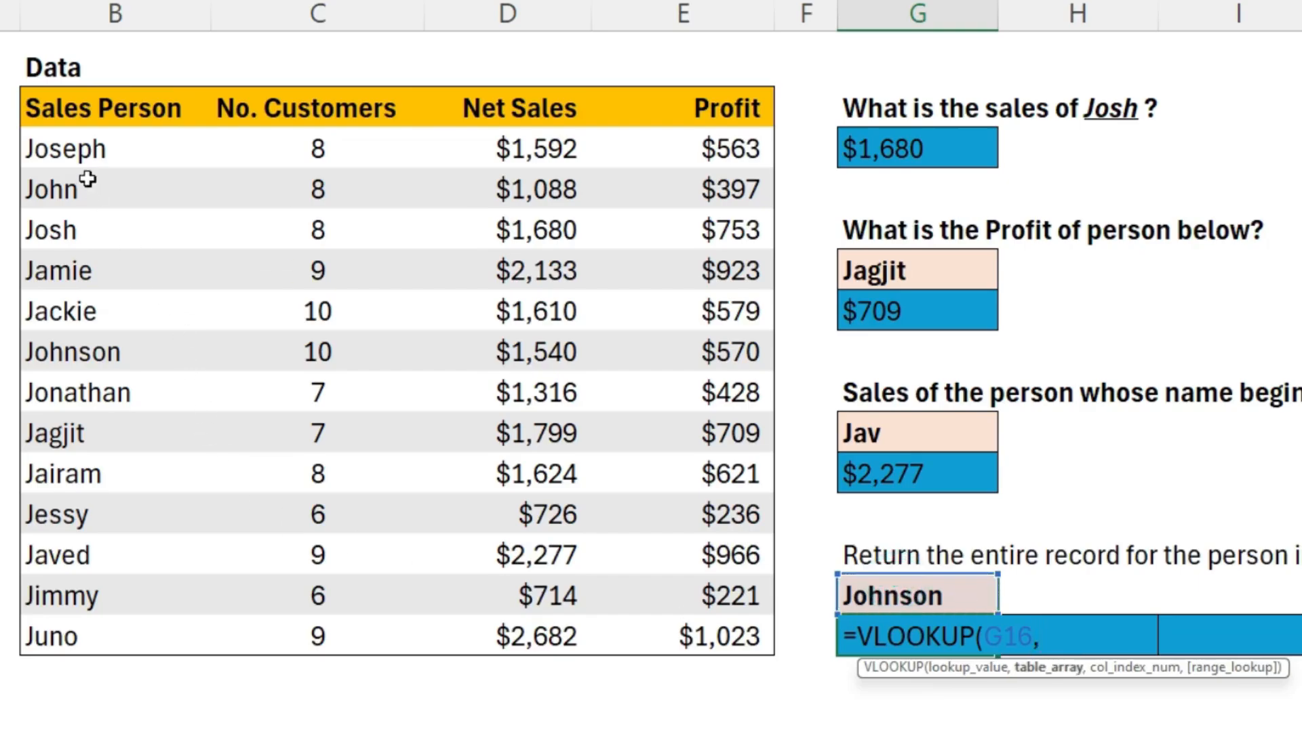
click(100, 163)
drag(100, 163, 716, 648)
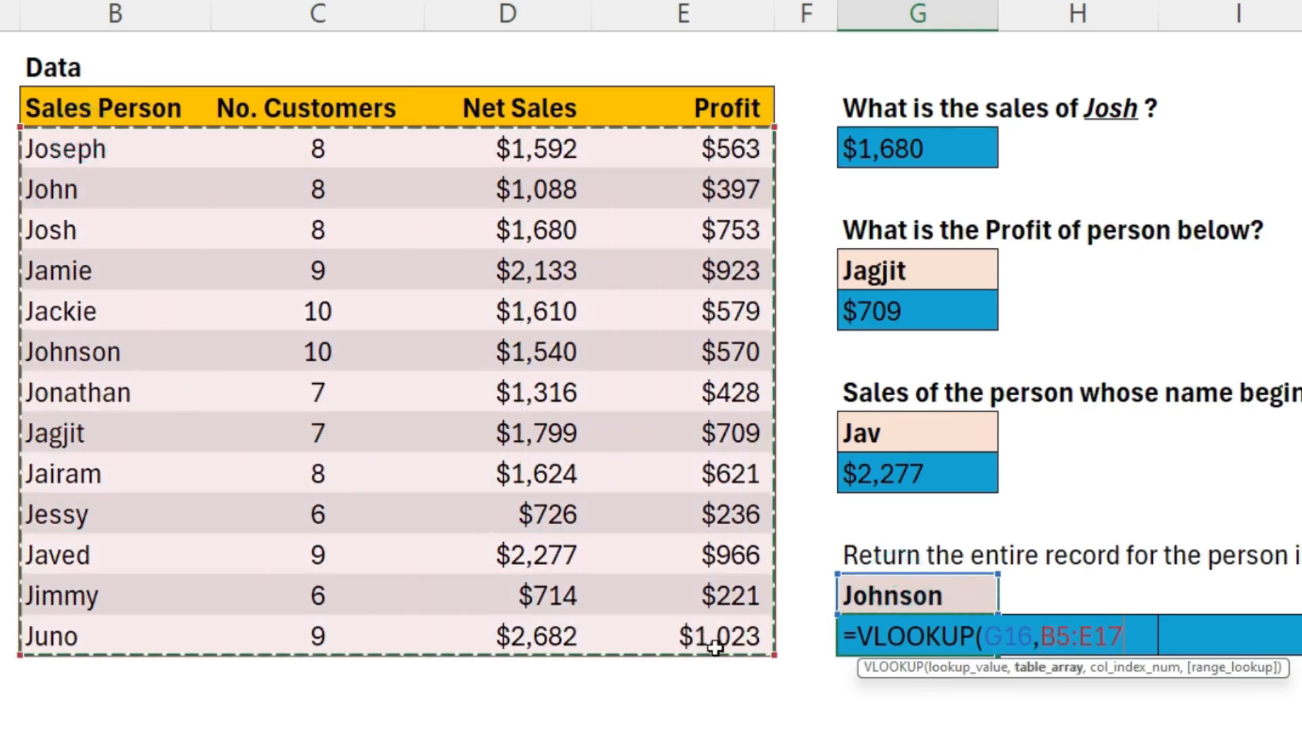
text(,{)
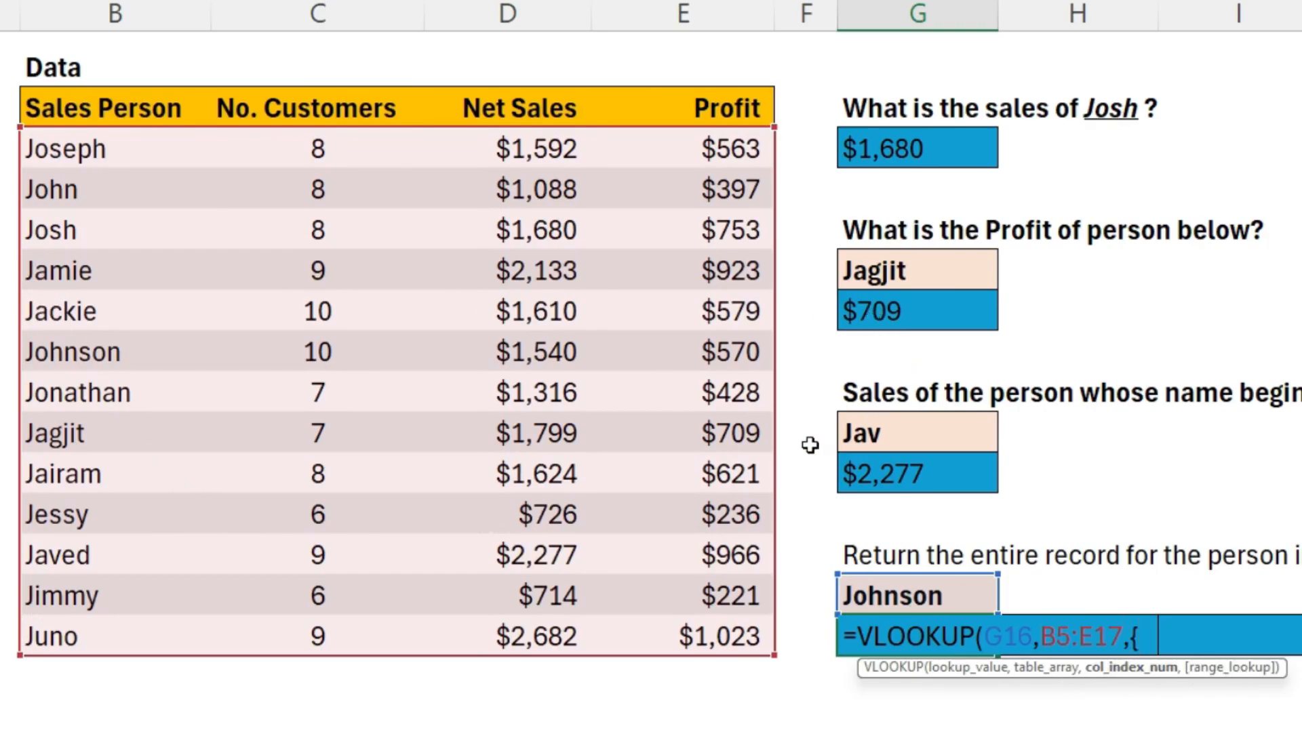
text(1)
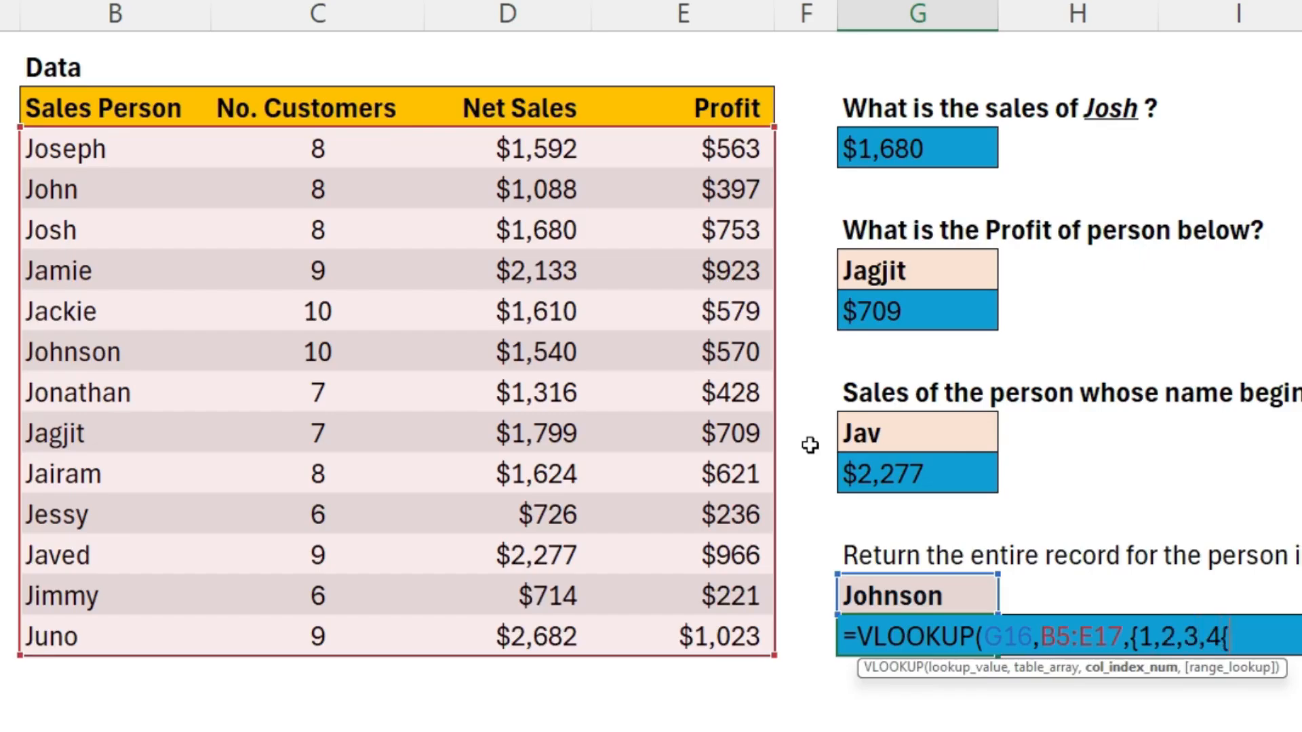
text(,2,3,4},)
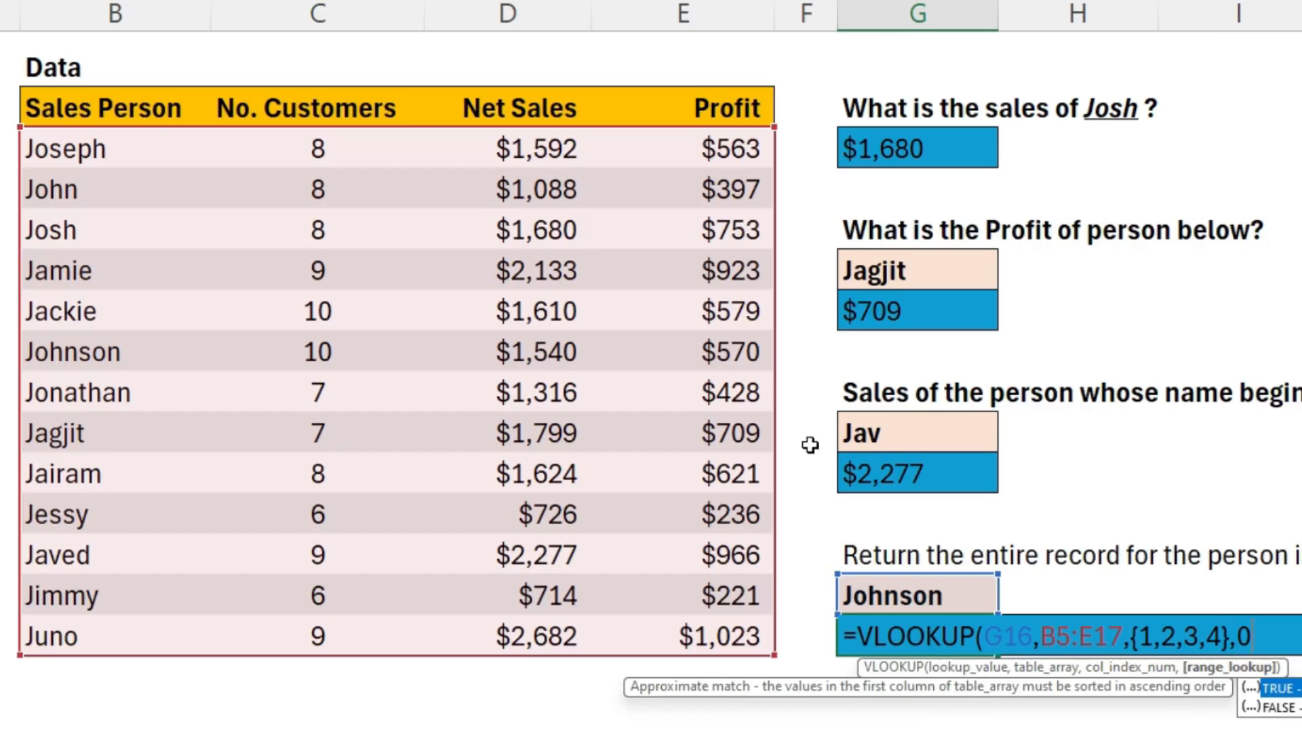
text(0))
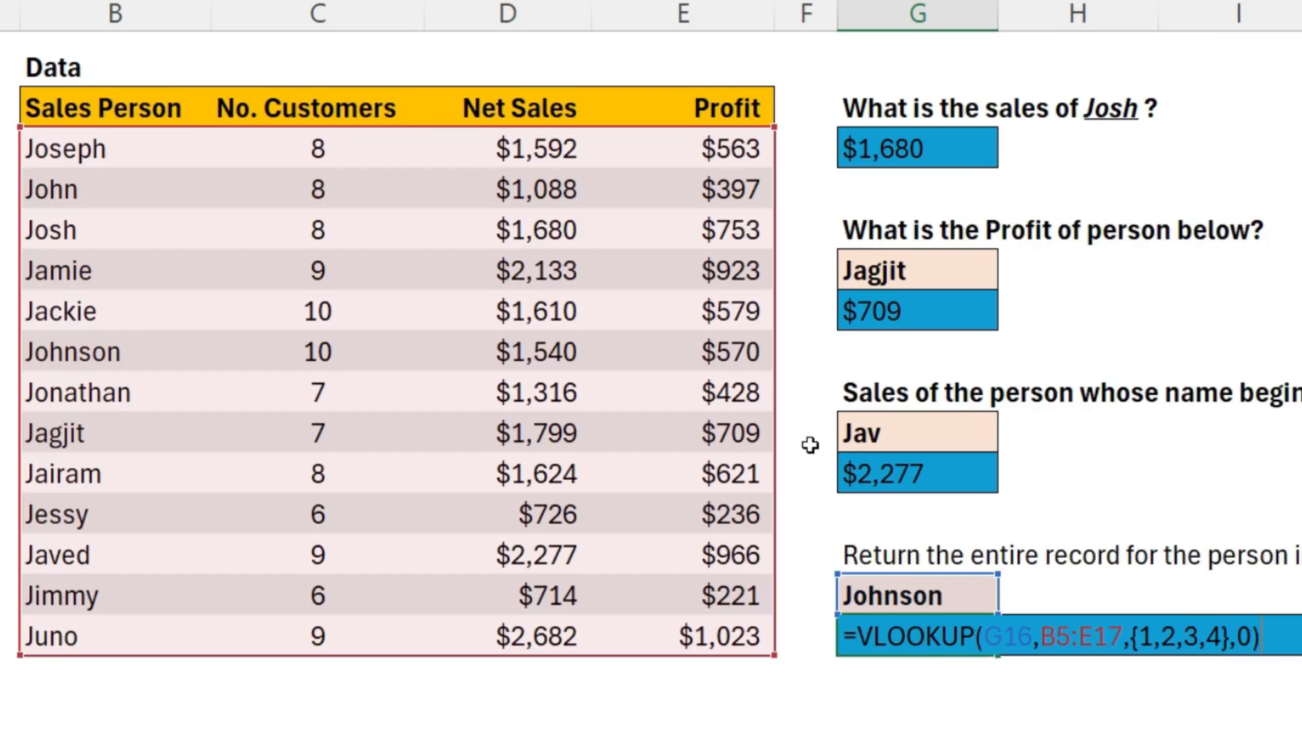
key(Return)
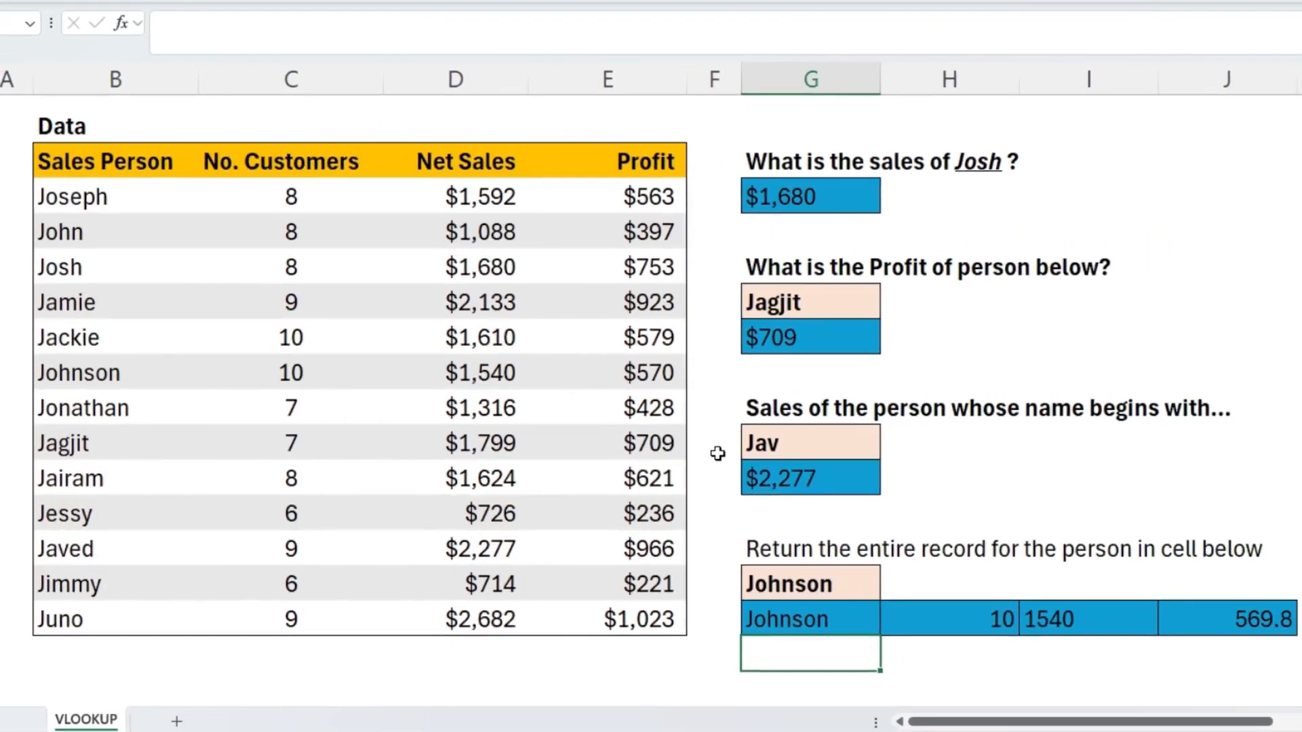
Check each returned field in G17:J17 and compare the profit with the source value in E10.
click(783, 630)
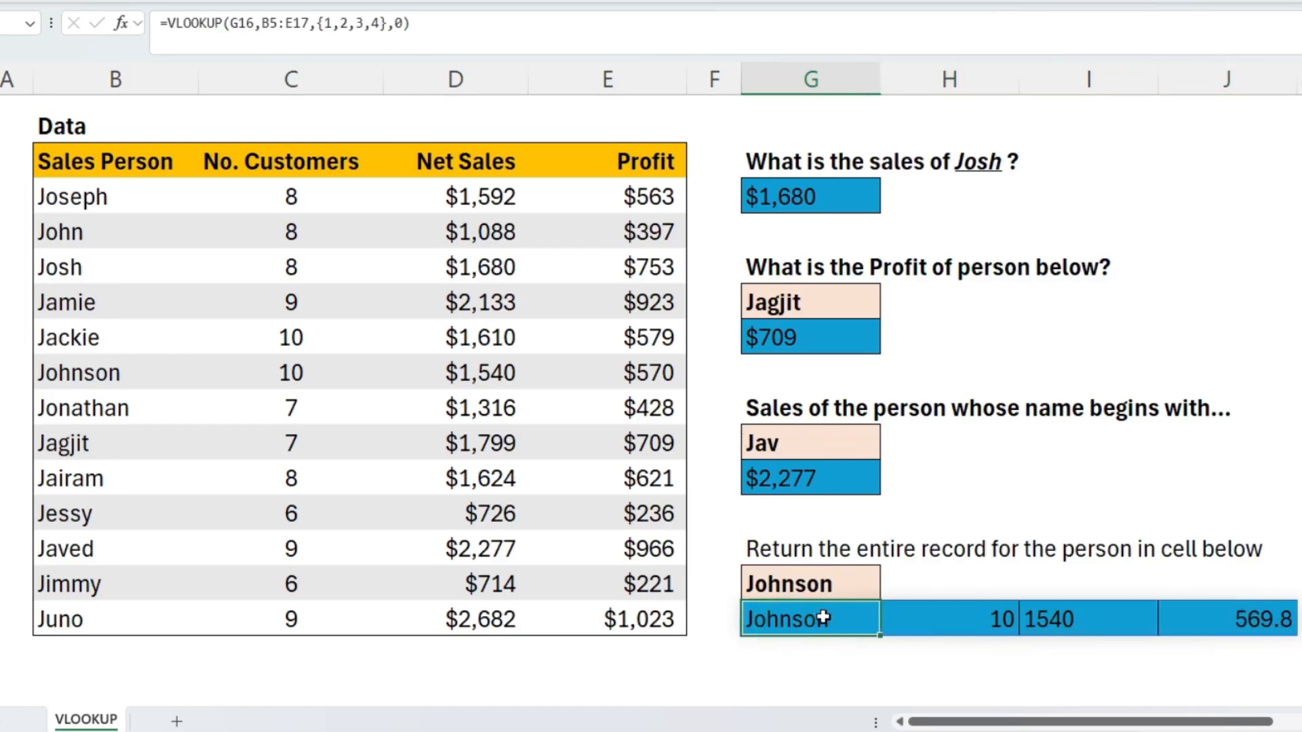
click(979, 621)
click(1063, 620)
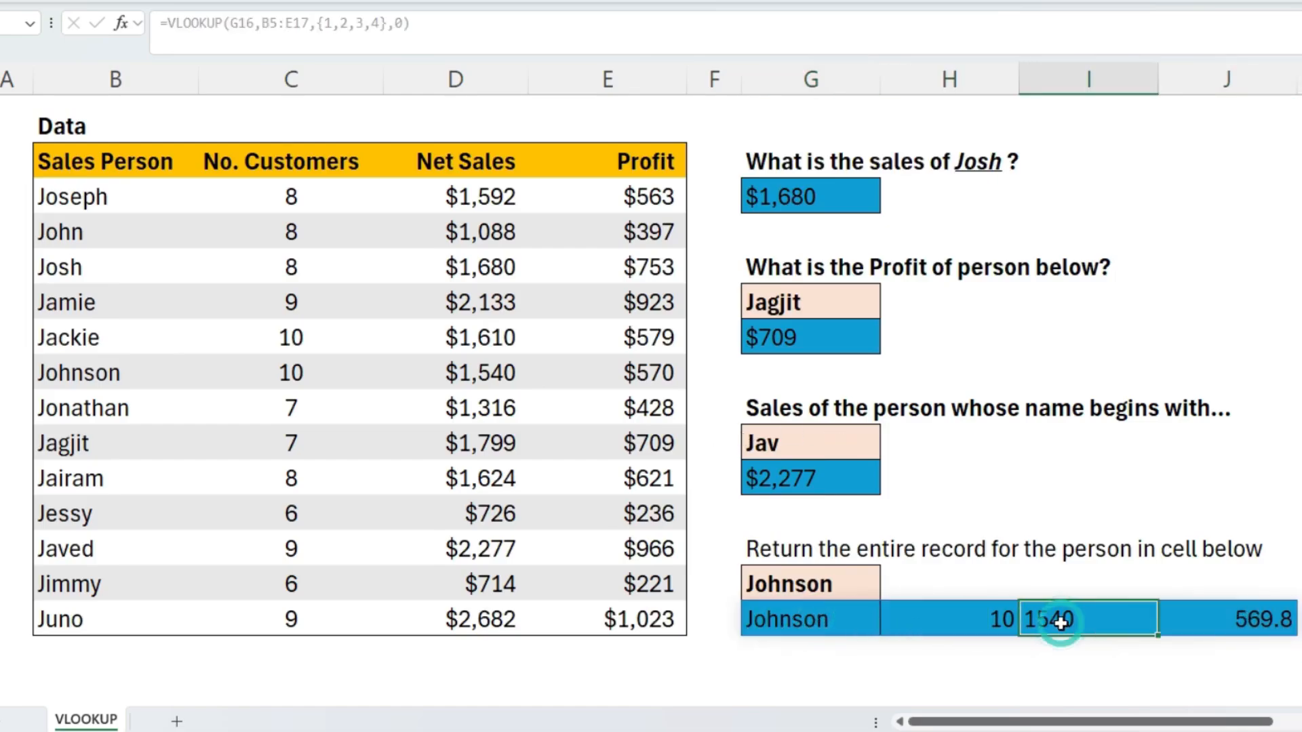
click(1217, 619)
click(604, 372)
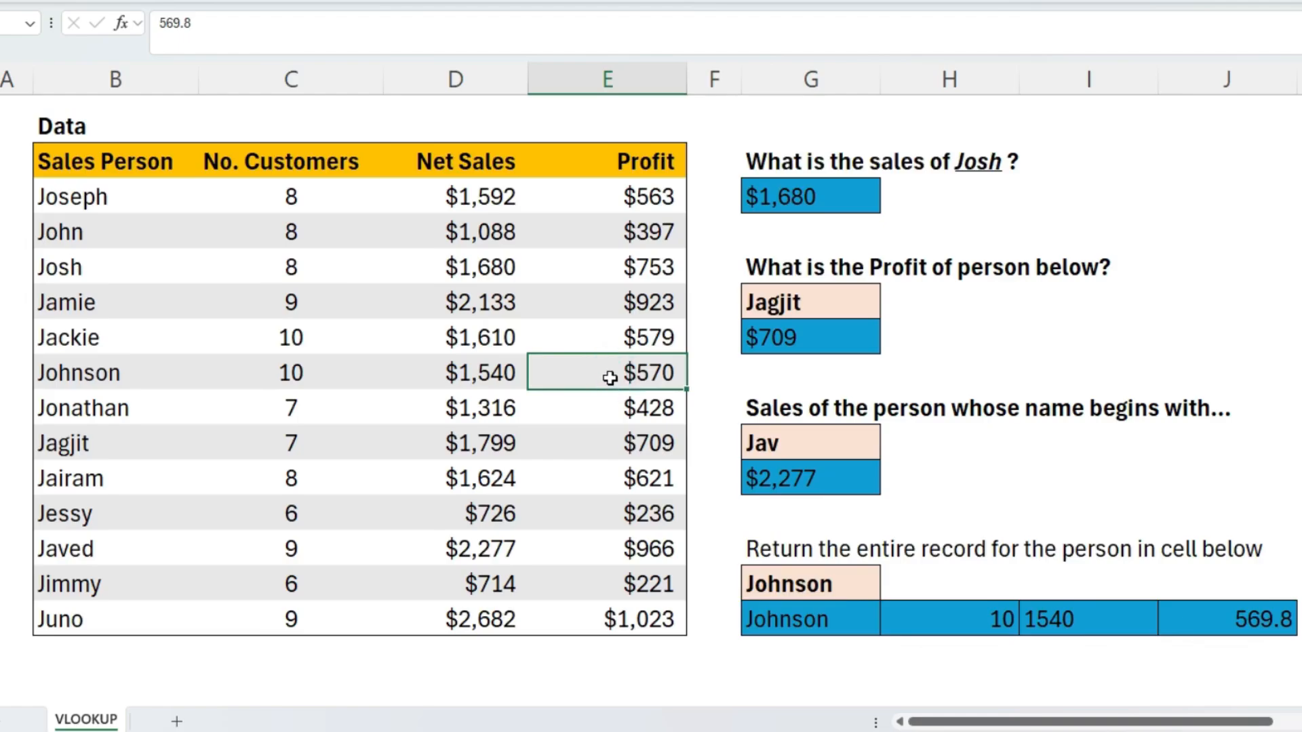
drag(780, 619, 1193, 619)
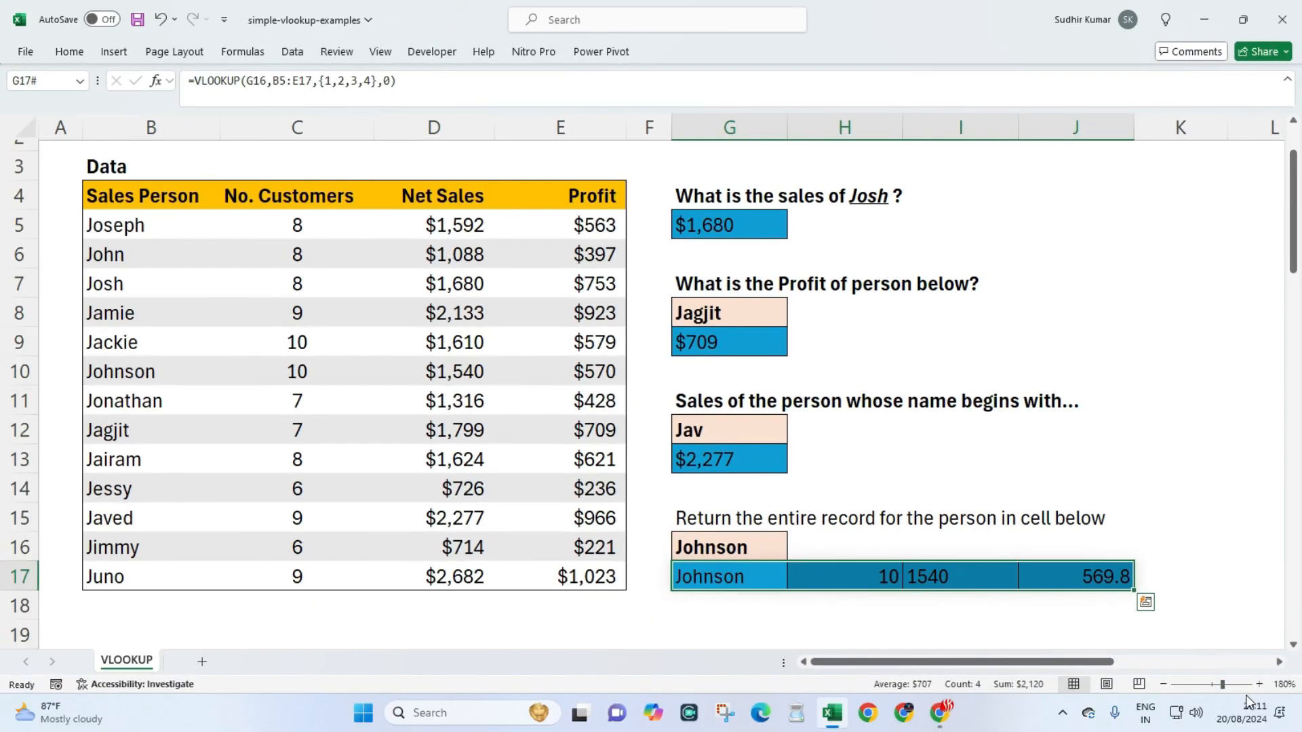
Save the workbook.
click(1258, 684)
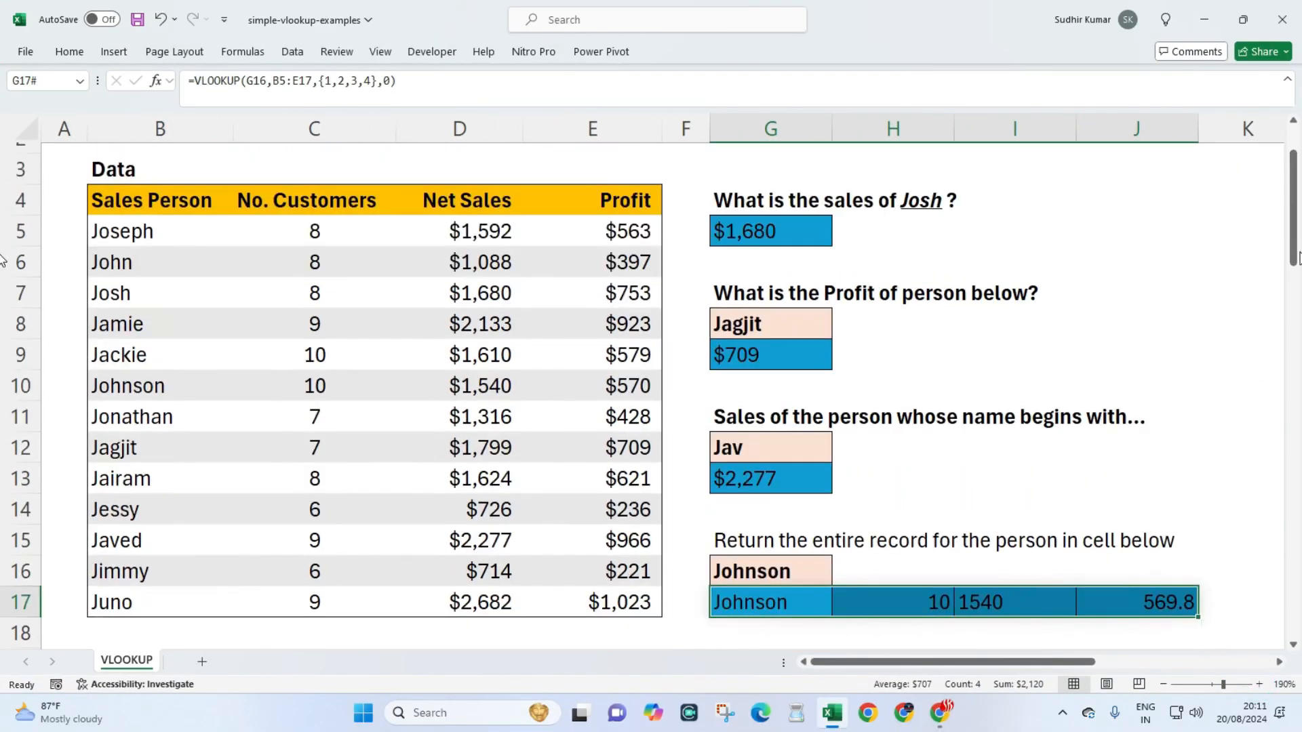
click(280, 286)
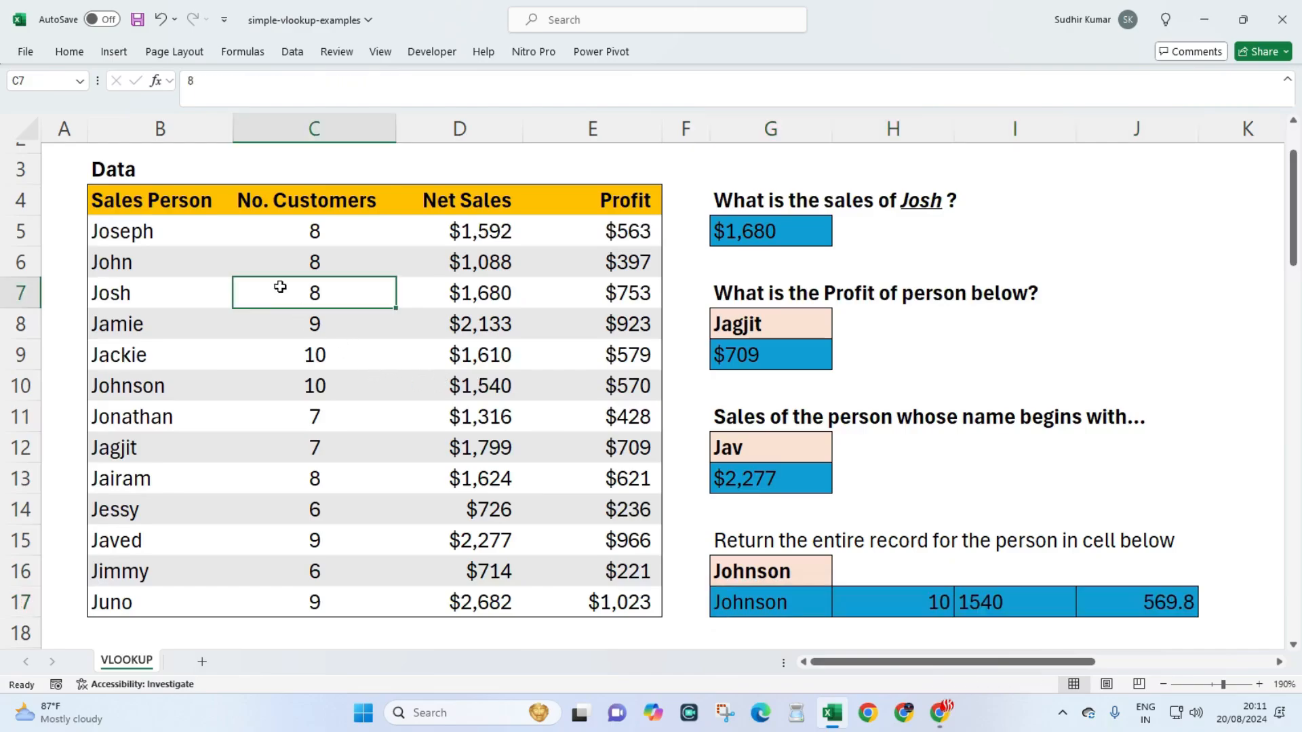
click(385, 239)
key(ctrl+s)
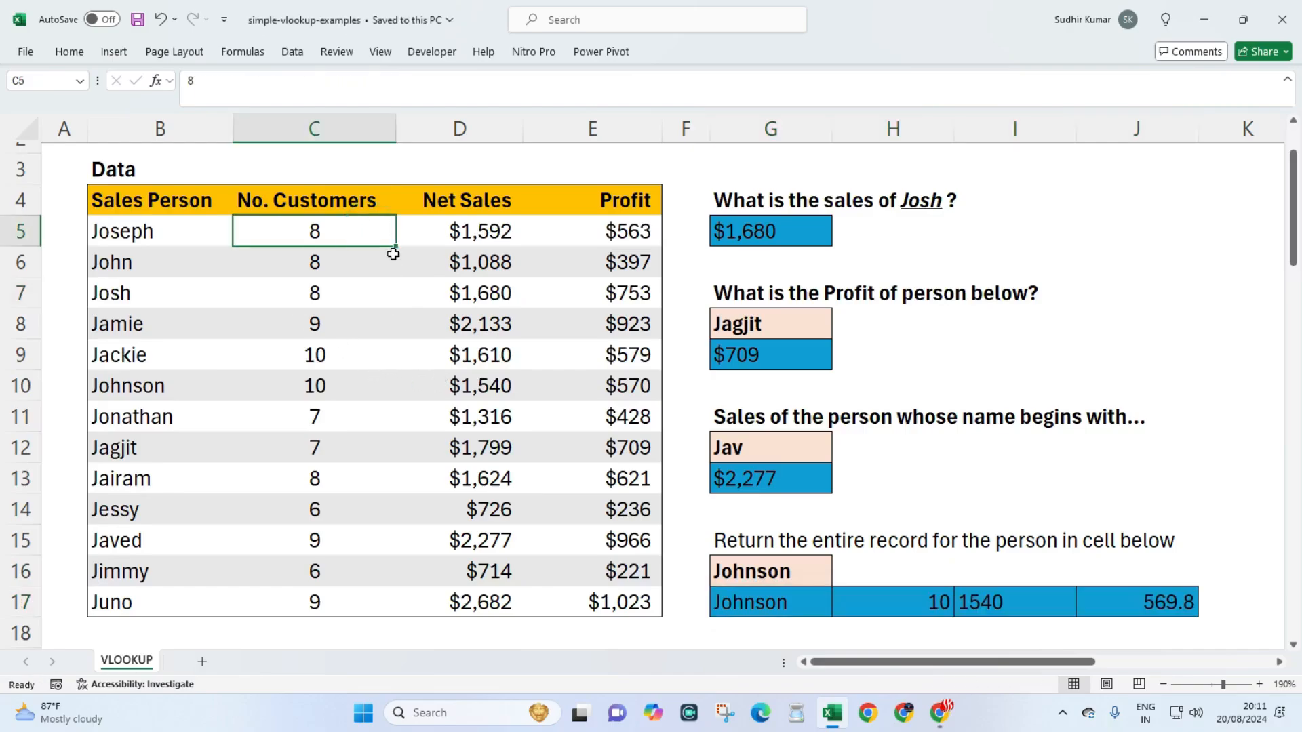